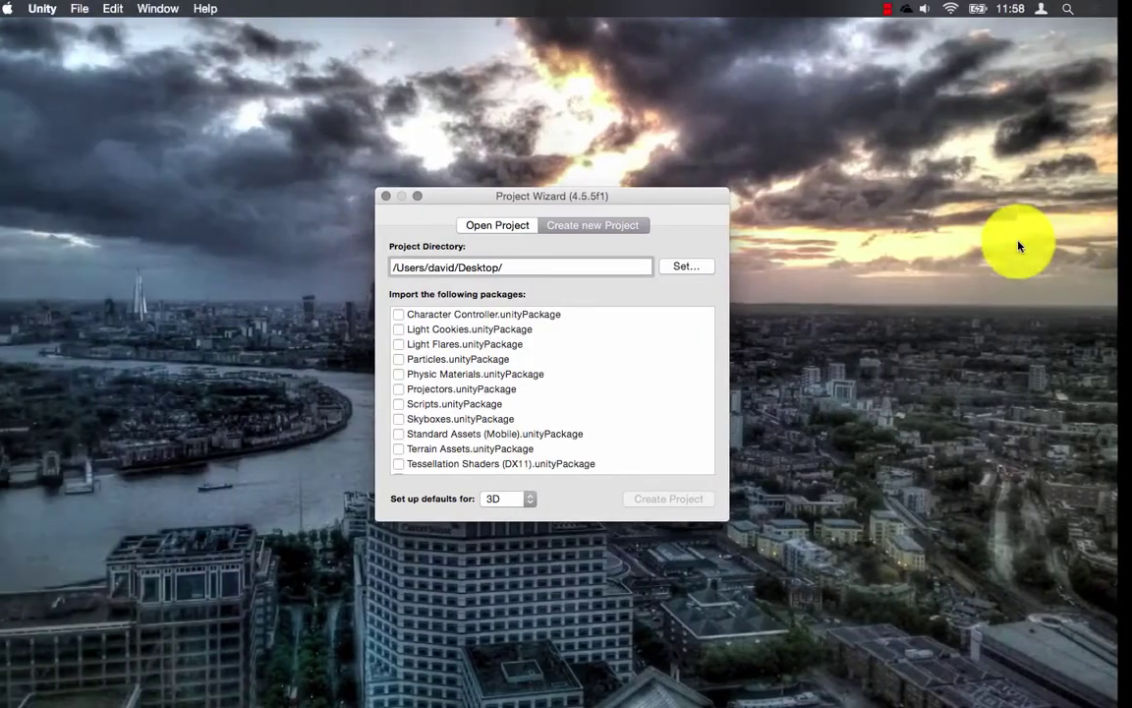
# Extract the downloaded repository zip and expand it down to AzureMobileServicesUniversalPlugin/Assets.
pyautogui.click(1081, 690)
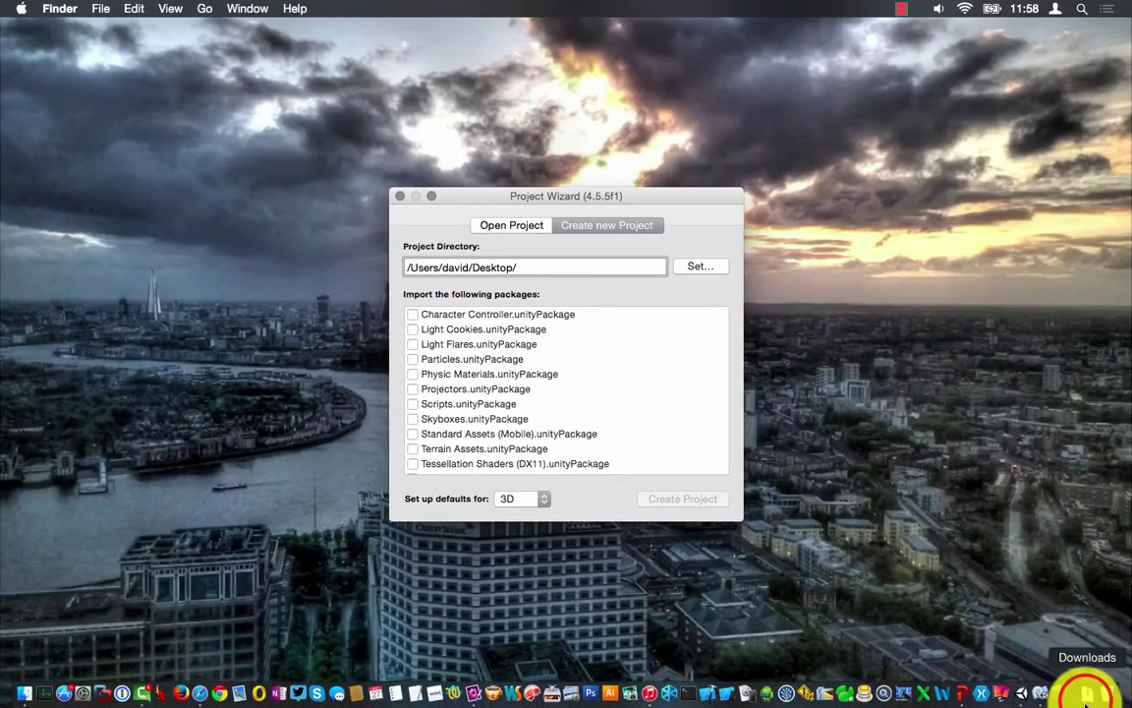
pyautogui.click(1086, 700)
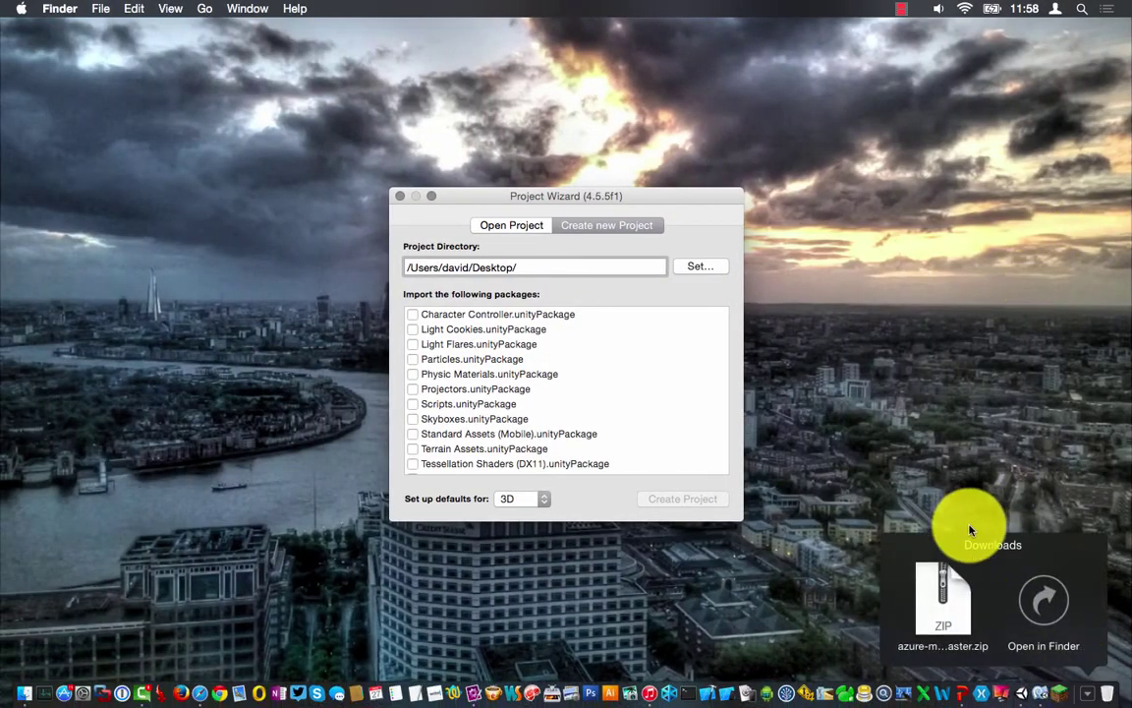
pyautogui.click(956, 609)
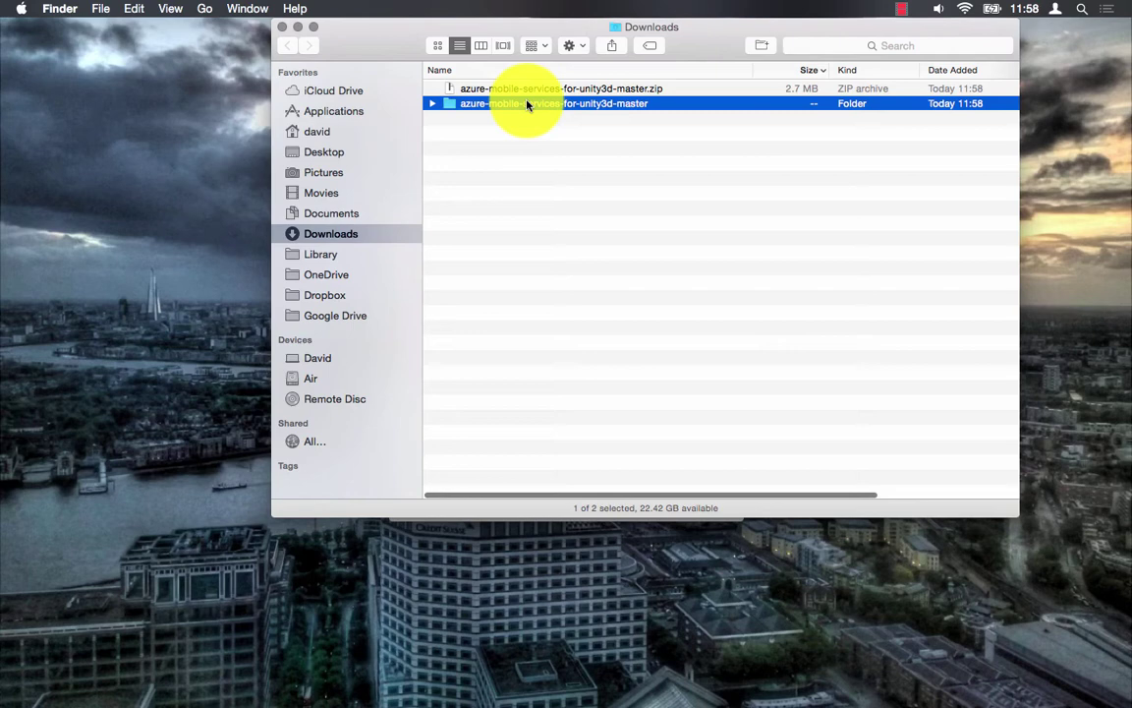
pyautogui.moveTo(522, 105); pyautogui.dragTo(433, 106)
pyautogui.click(432, 104)
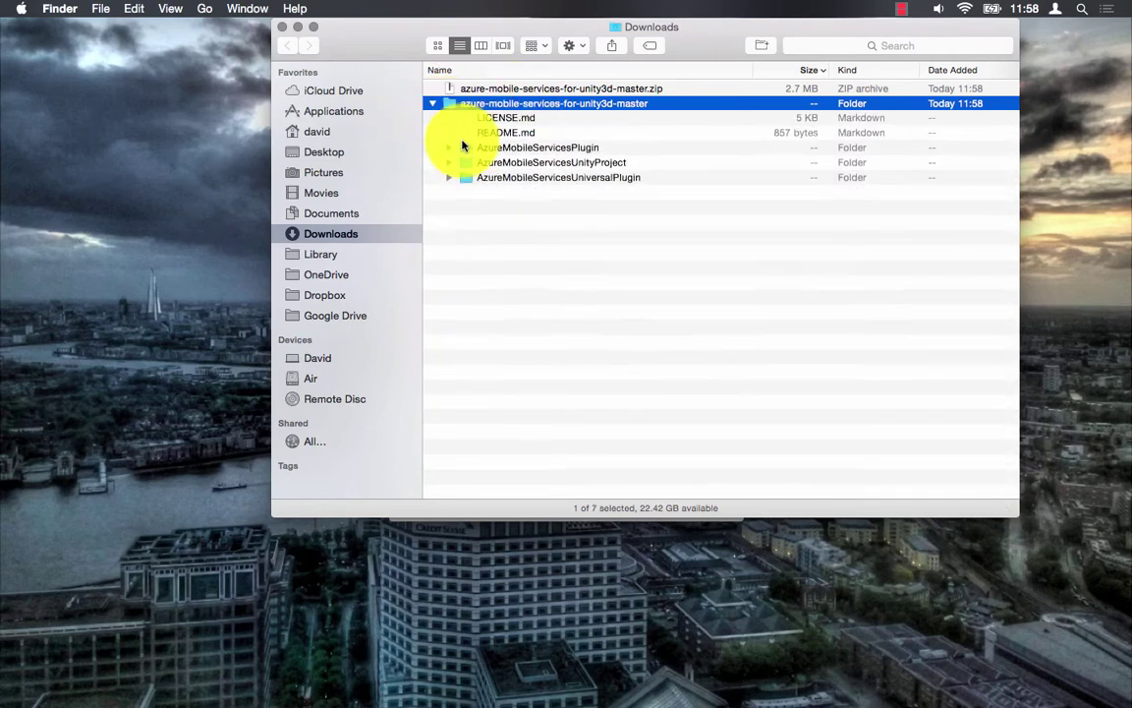
pyautogui.click(448, 178)
pyautogui.click(447, 180)
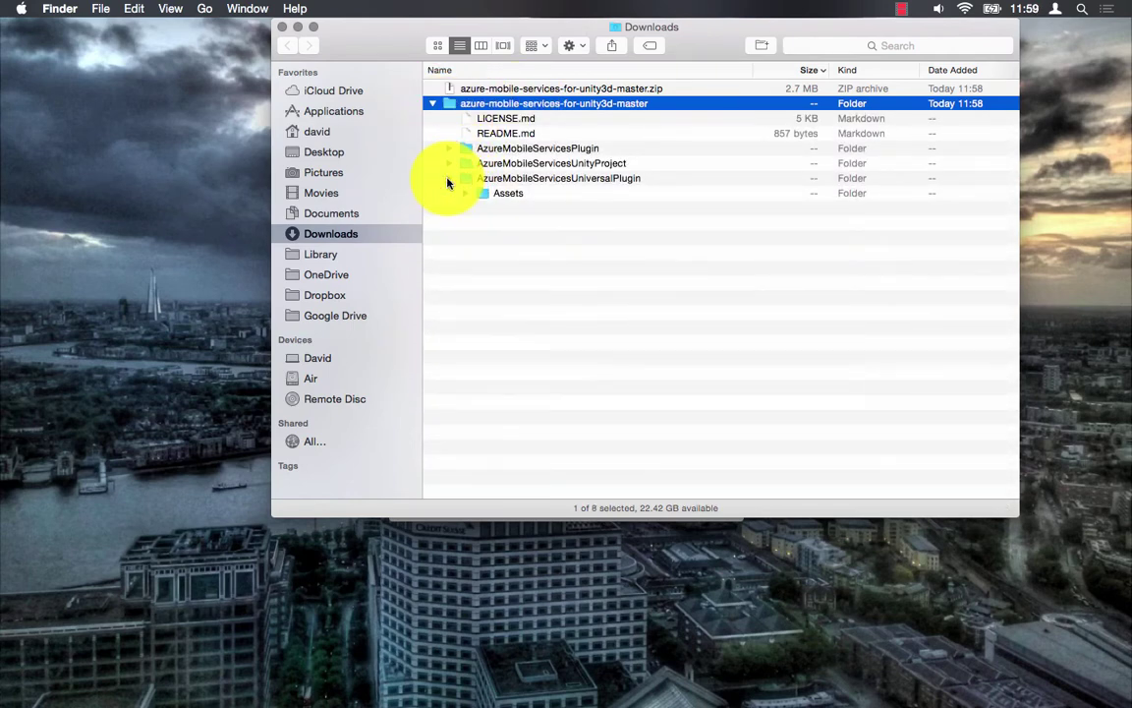
pyautogui.click(466, 194)
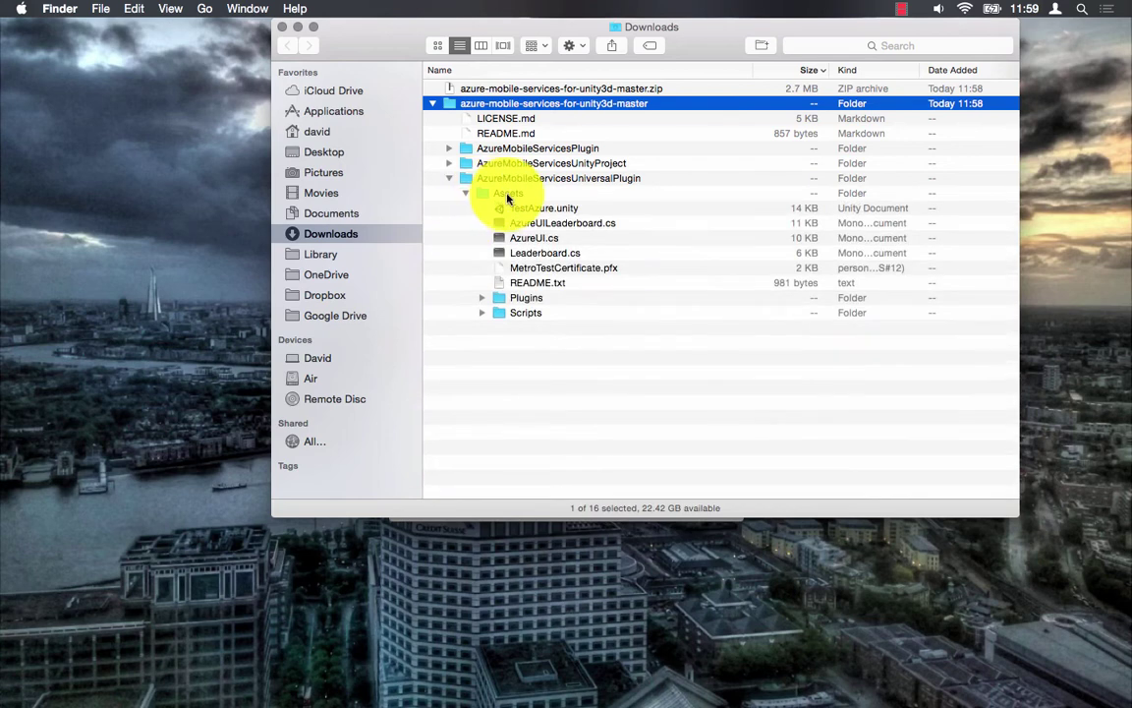
# Move and resize the Downloads window, then highlight the AzureUILeaderboard.cs and Leaderboard.cs scripts.
pyautogui.moveTo(688, 39); pyautogui.dragTo(435, 41)
pyautogui.moveTo(753, 513); pyautogui.dragTo(851, 360)
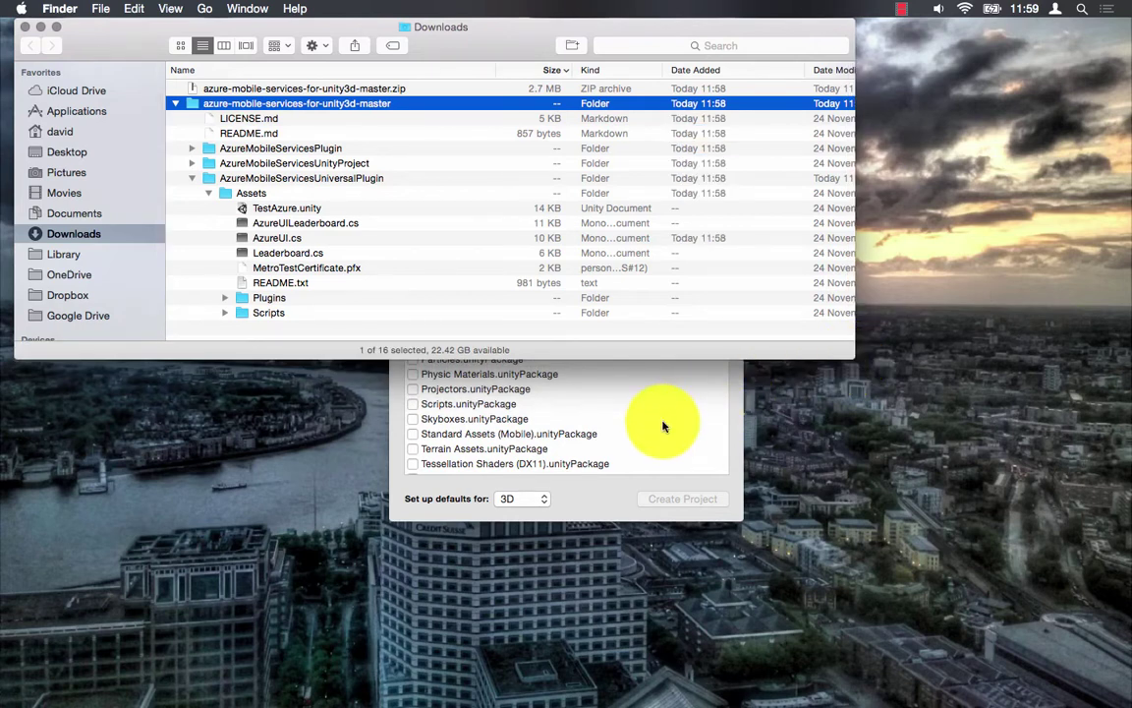
pyautogui.click(303, 255)
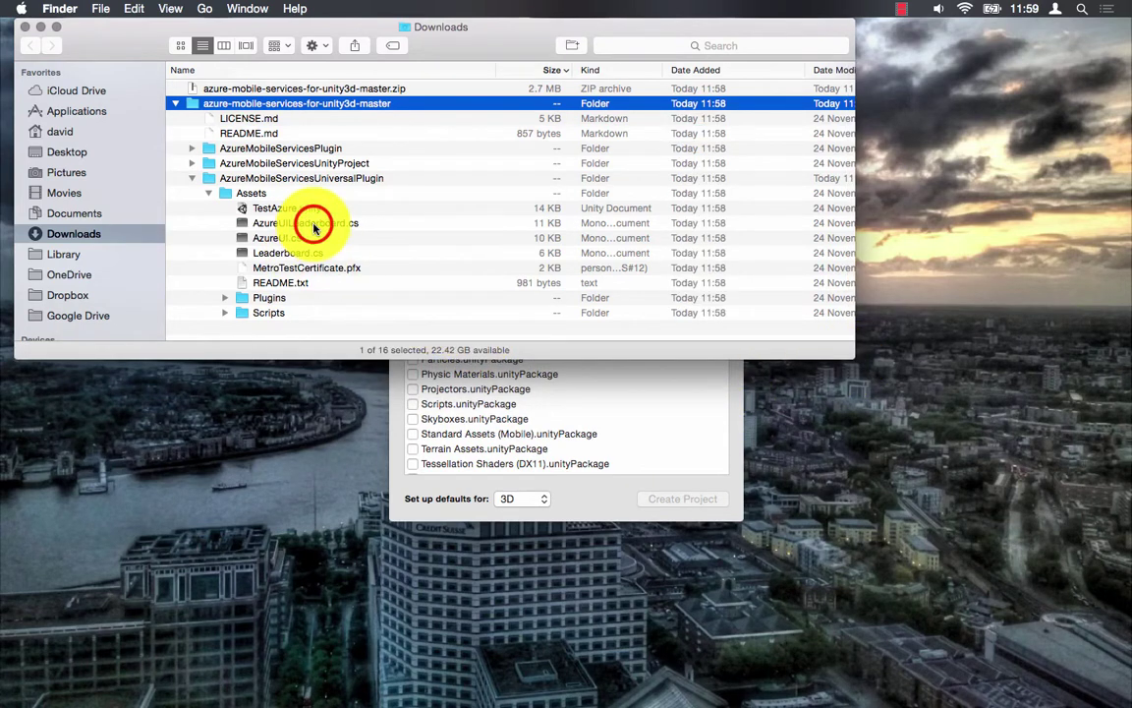
pyautogui.click(307, 223)
pyautogui.click(305, 254)
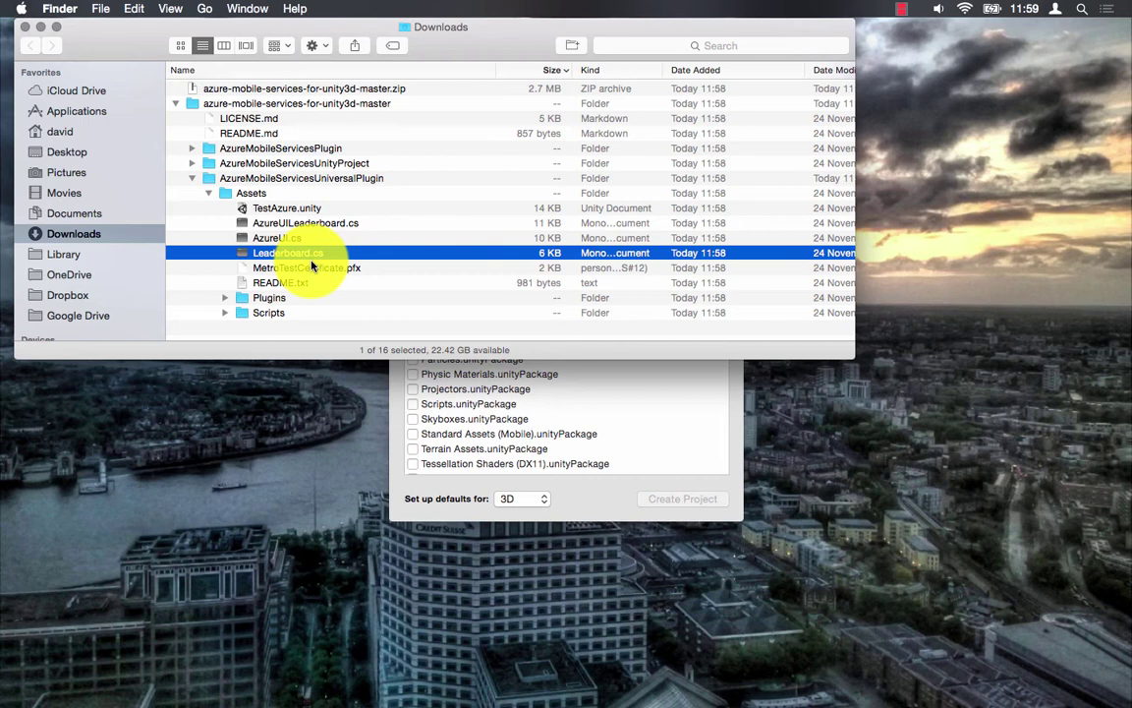
# Create a new Unity project named BitraveLeaderboard in the Desktop directory.
pyautogui.click(742, 472)
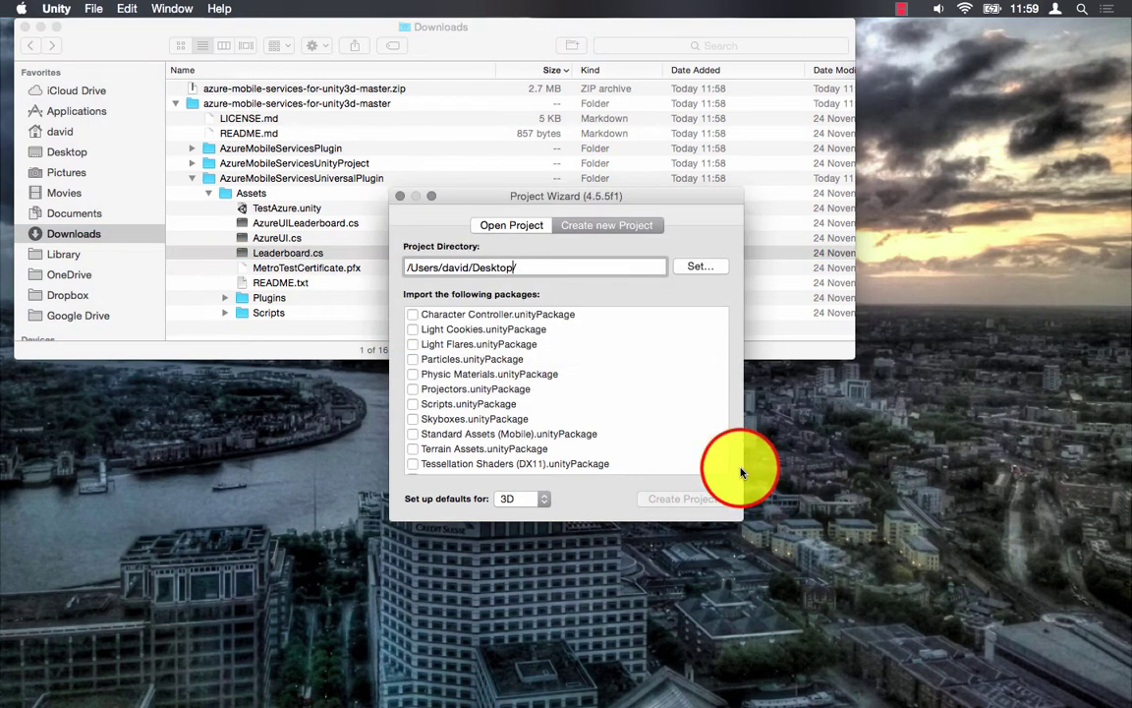
pyautogui.click(529, 266)
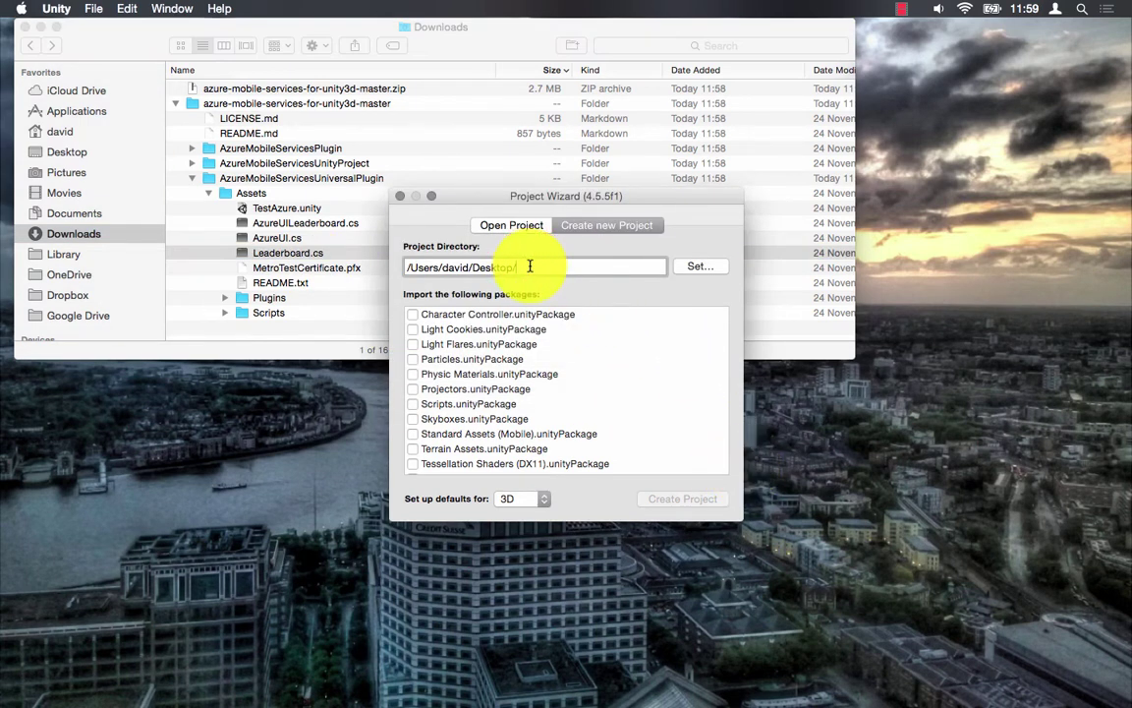
pyautogui.write('BitraveLeaderboard')
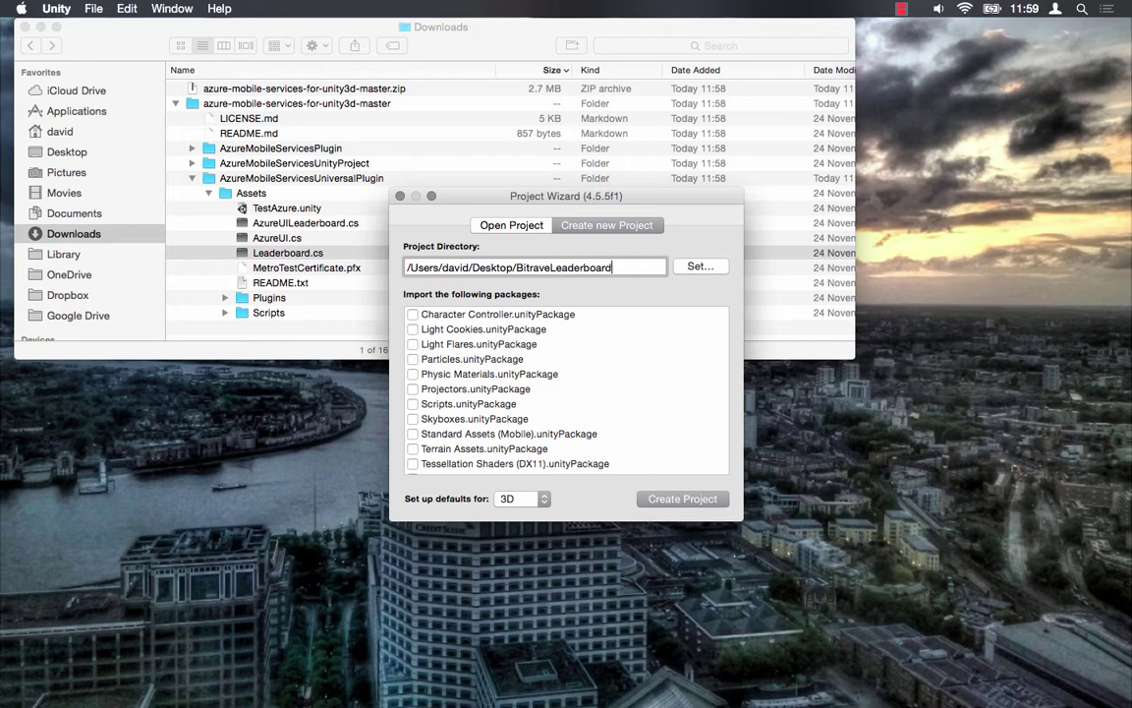
pyautogui.click(663, 499)
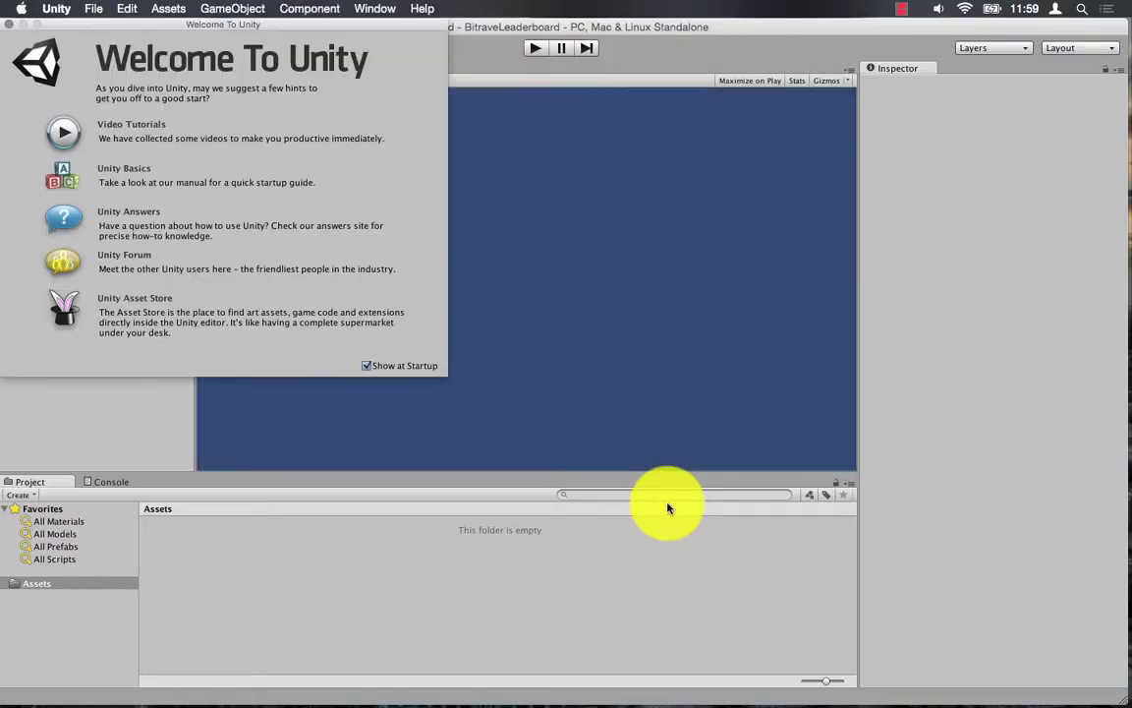
# Close the welcome window and open the BitraveLeaderboard project's Assets folder in Finder.
pyautogui.click(9, 27)
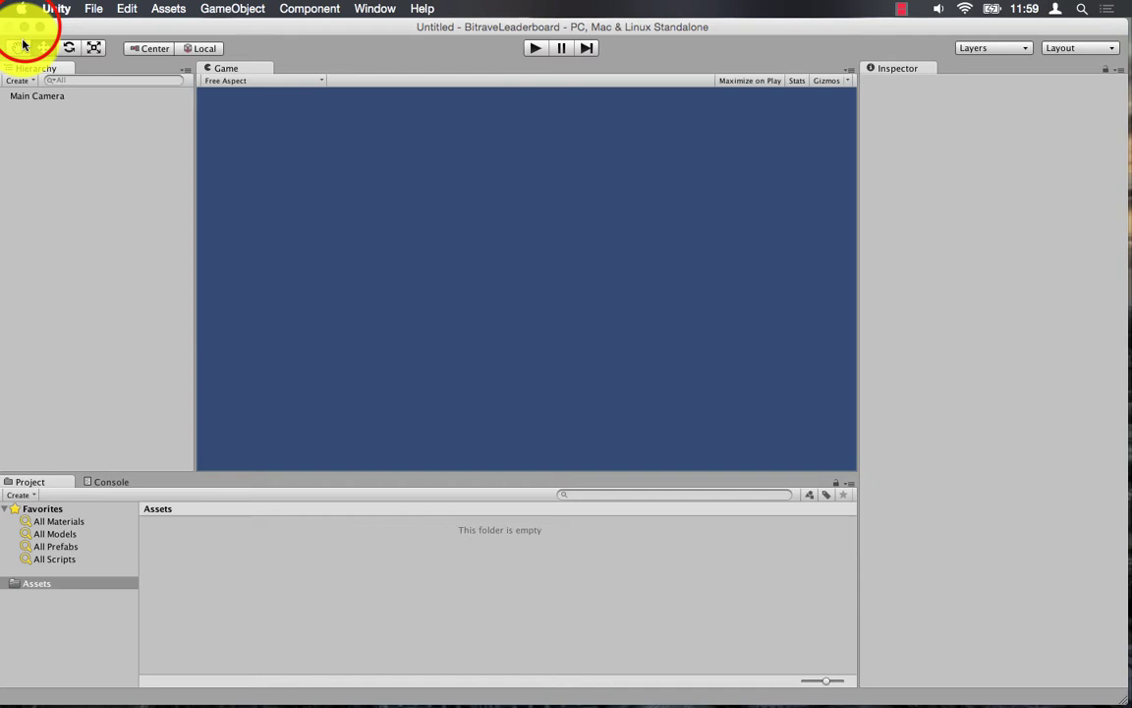
pyautogui.click(26, 28)
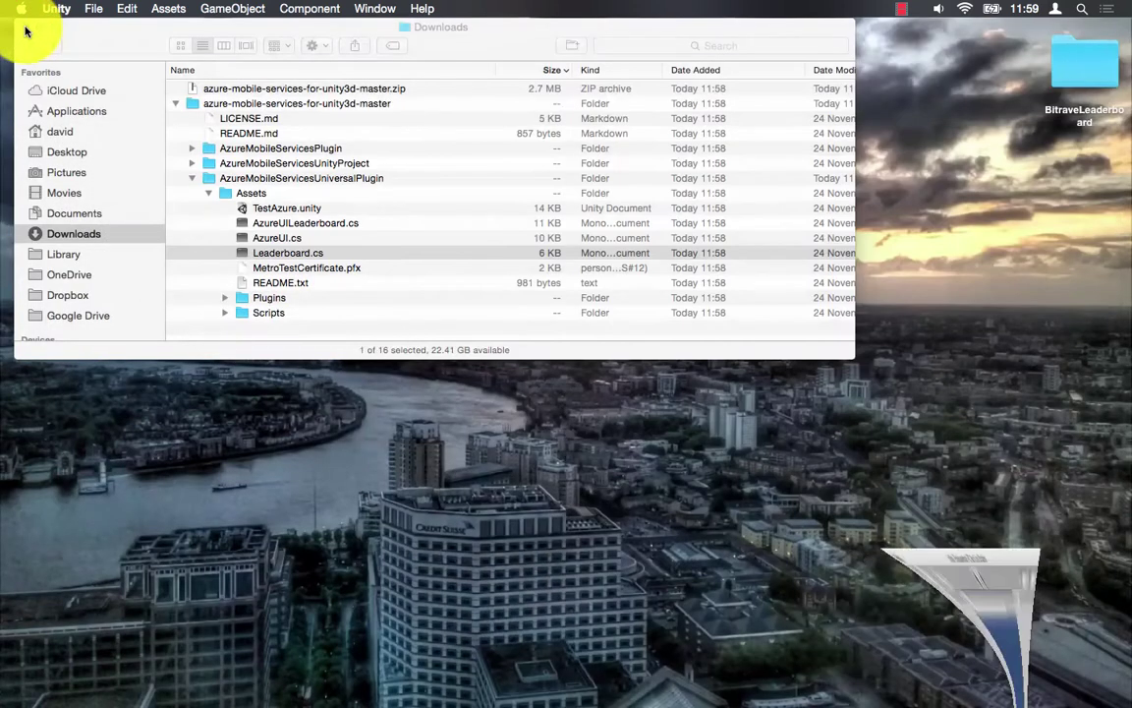
pyautogui.doubleClick(1094, 77)
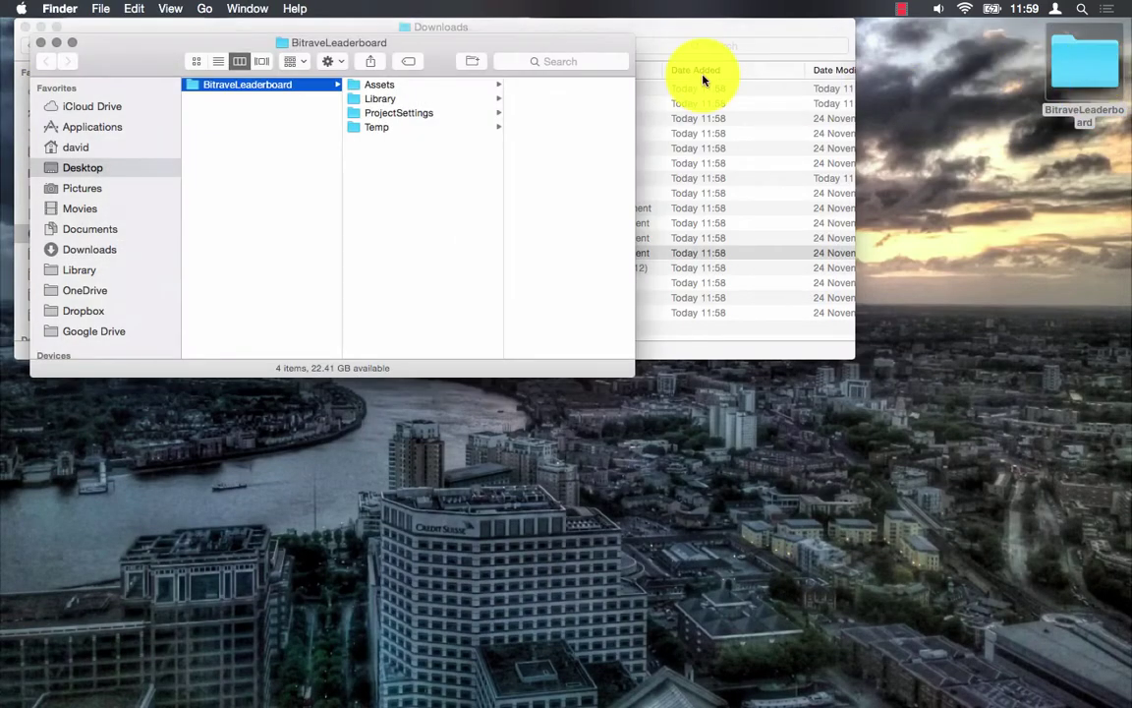
pyautogui.moveTo(445, 50); pyautogui.dragTo(437, 381)
pyautogui.click(402, 407)
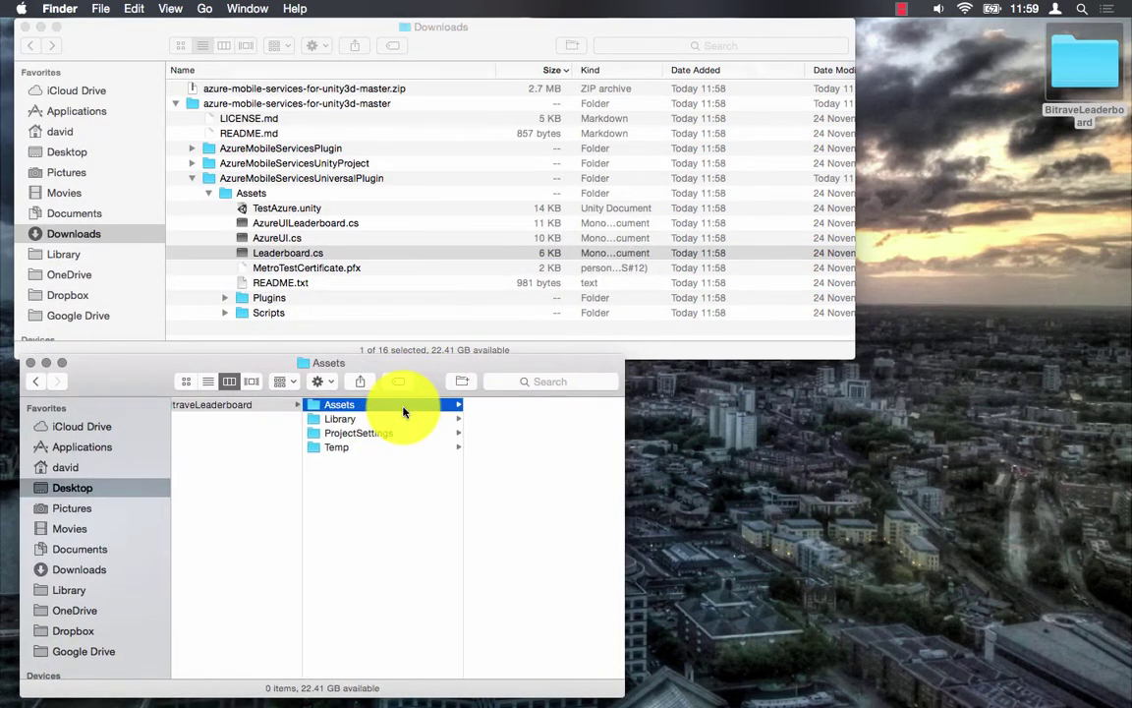
# Drag the eight plugin asset items from Downloads into the project's Assets folder.
pyautogui.click(289, 211)
pyautogui.click(289, 213)
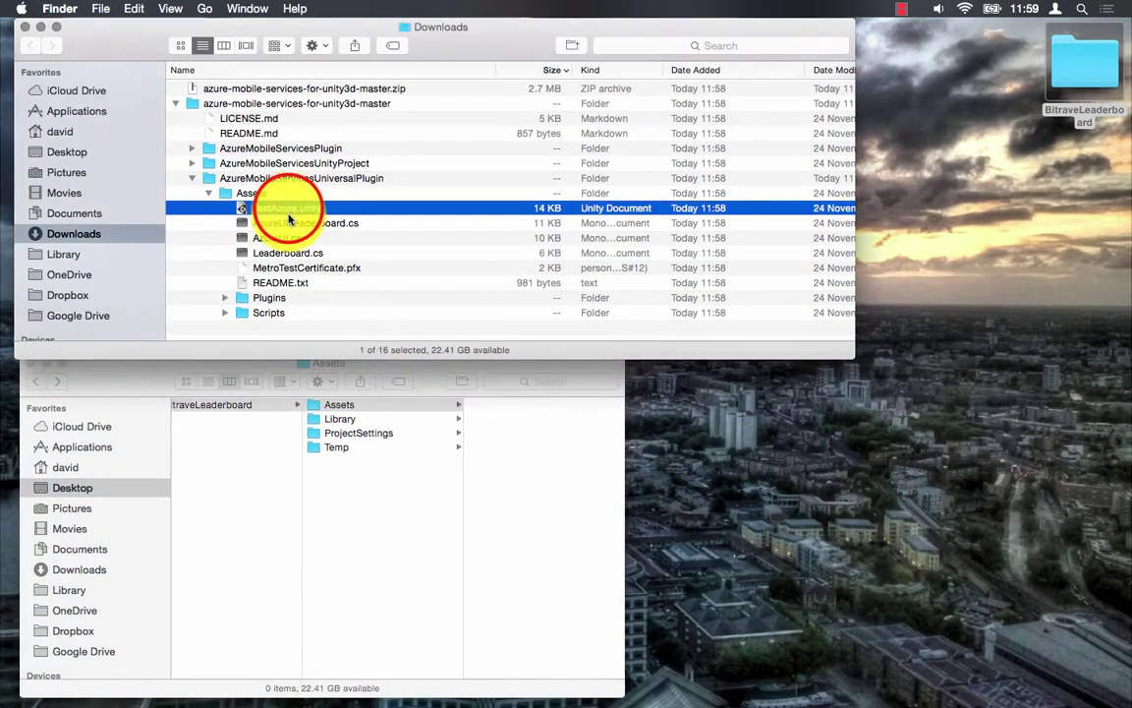
pyautogui.keyDown('shift'); pyautogui.click(270, 313); pyautogui.keyUp('shift')
pyautogui.moveTo(268, 313); pyautogui.dragTo(539, 482)
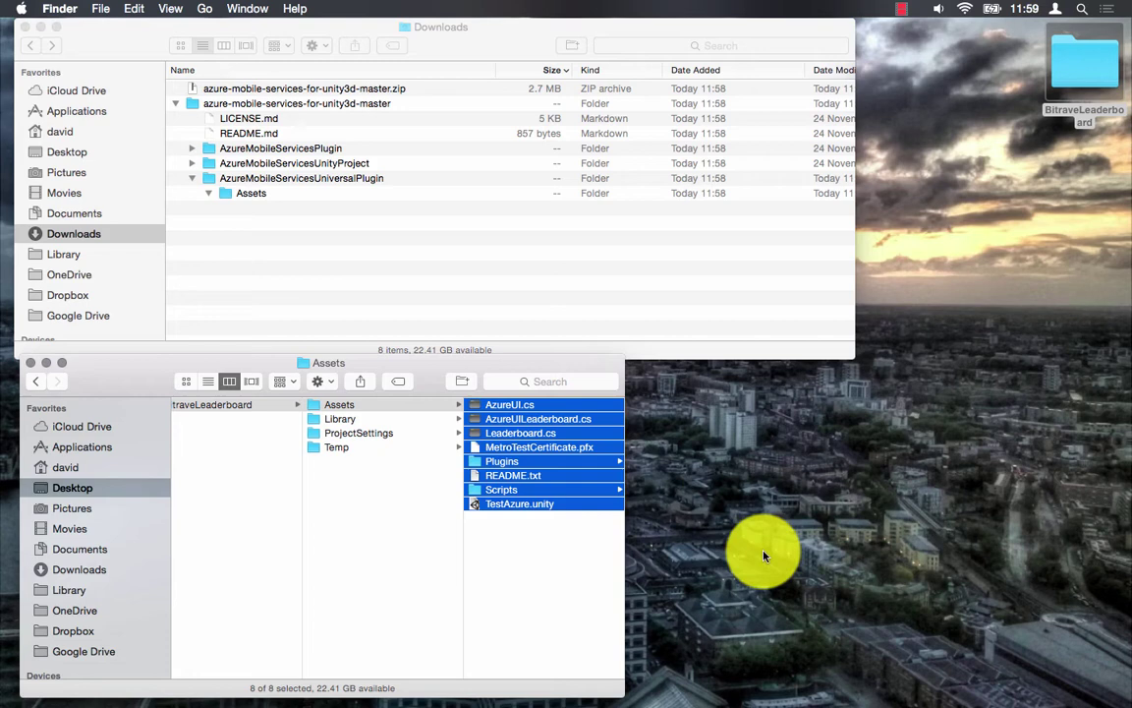
pyautogui.click(1023, 695)
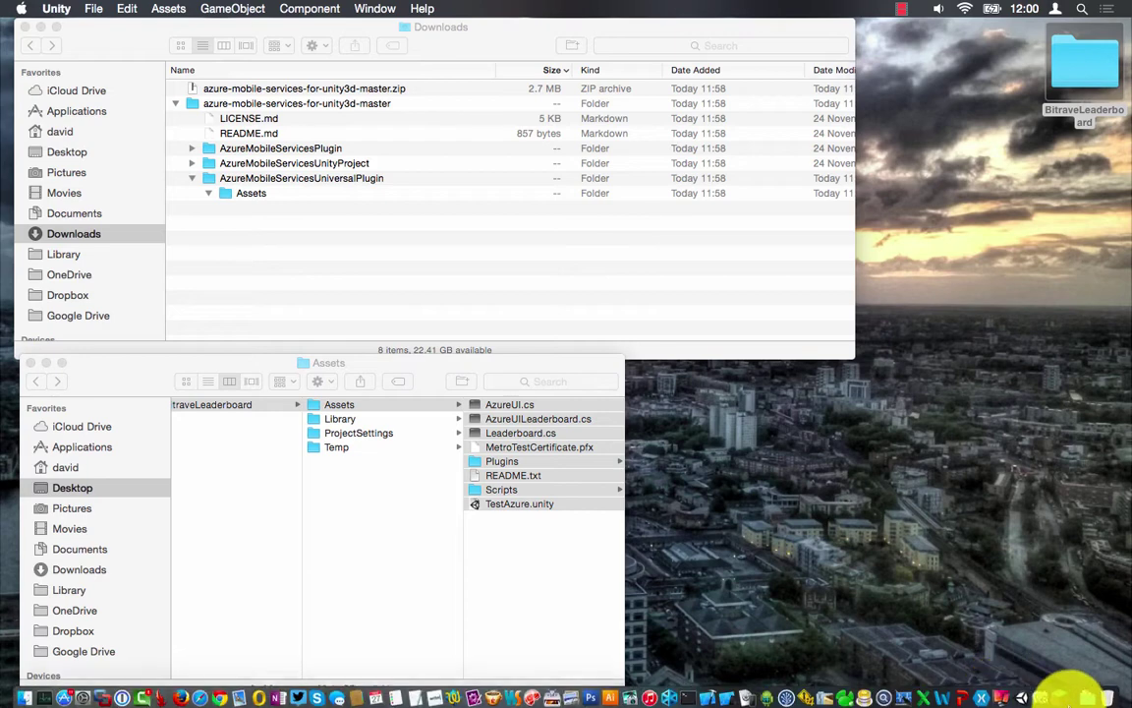
# Open the Asset Store and search for JSON.
pyautogui.click(1049, 699)
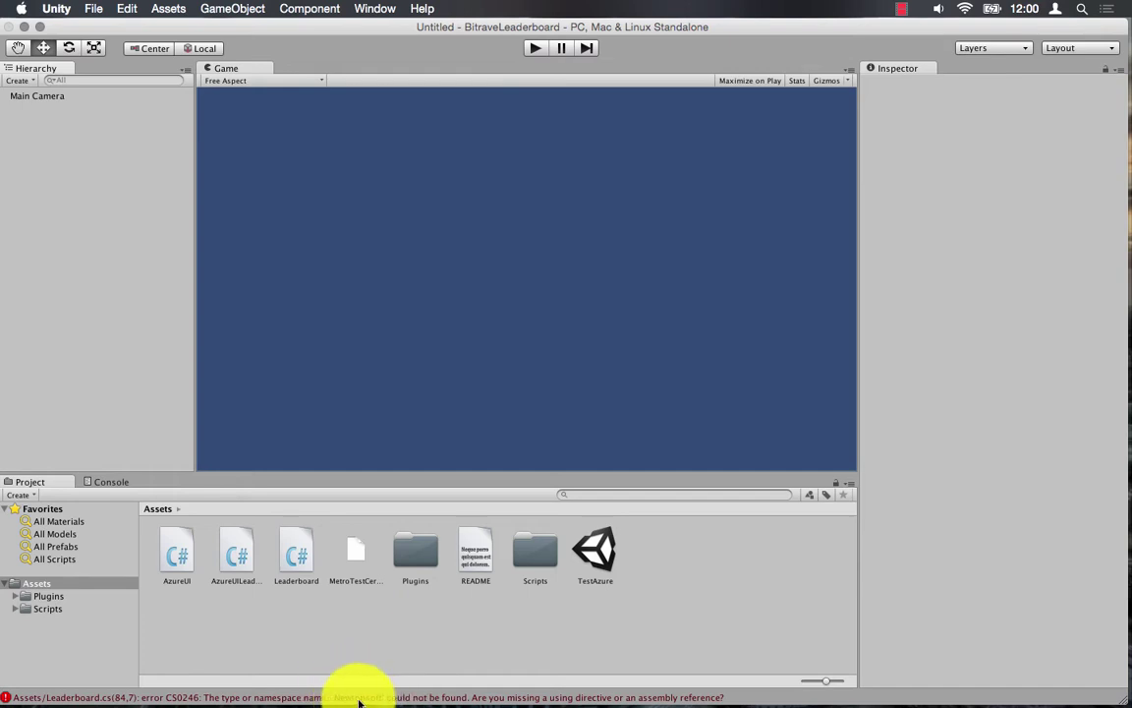
pyautogui.click(356, 8)
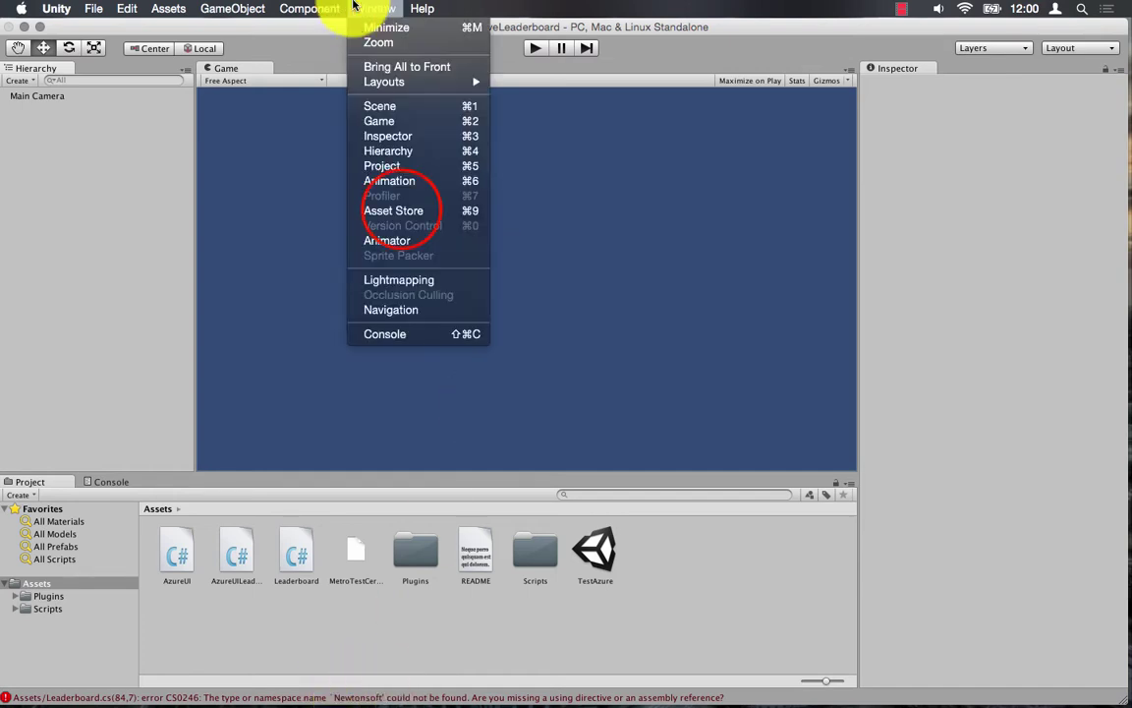
pyautogui.click(398, 210)
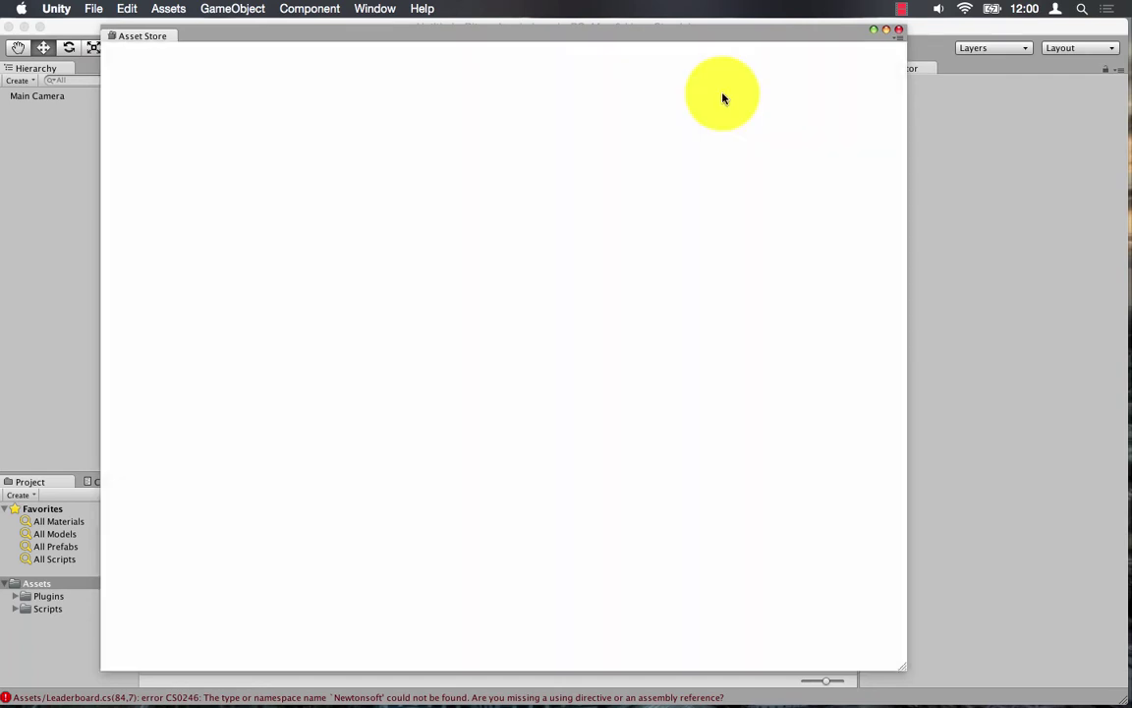
pyautogui.click(805, 81)
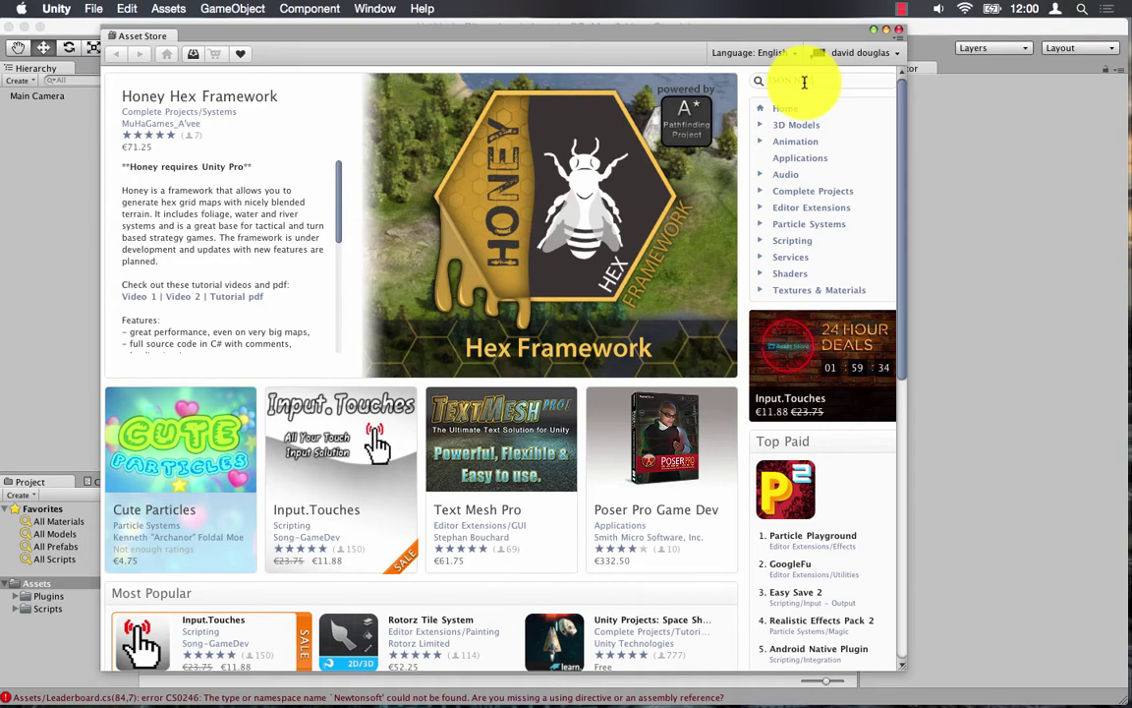
pyautogui.press('Return')
# Download and import the JSON .NET For Unity package, then close the Asset Store.
pyautogui.click(241, 113)
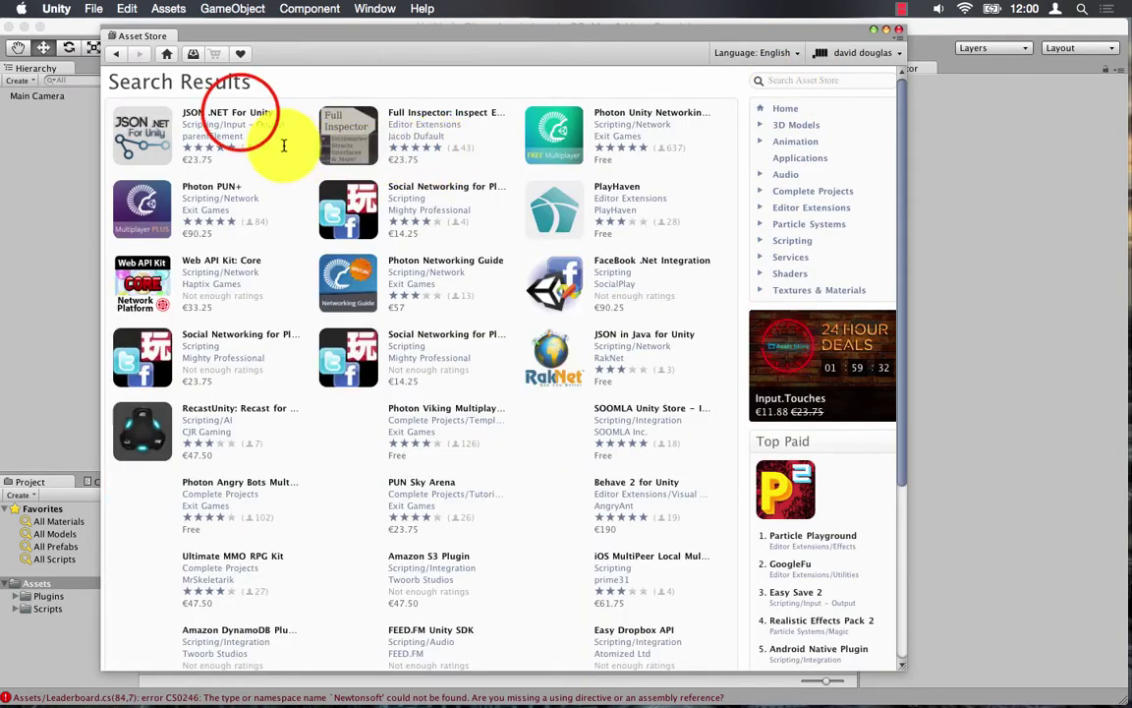
pyautogui.click(240, 114)
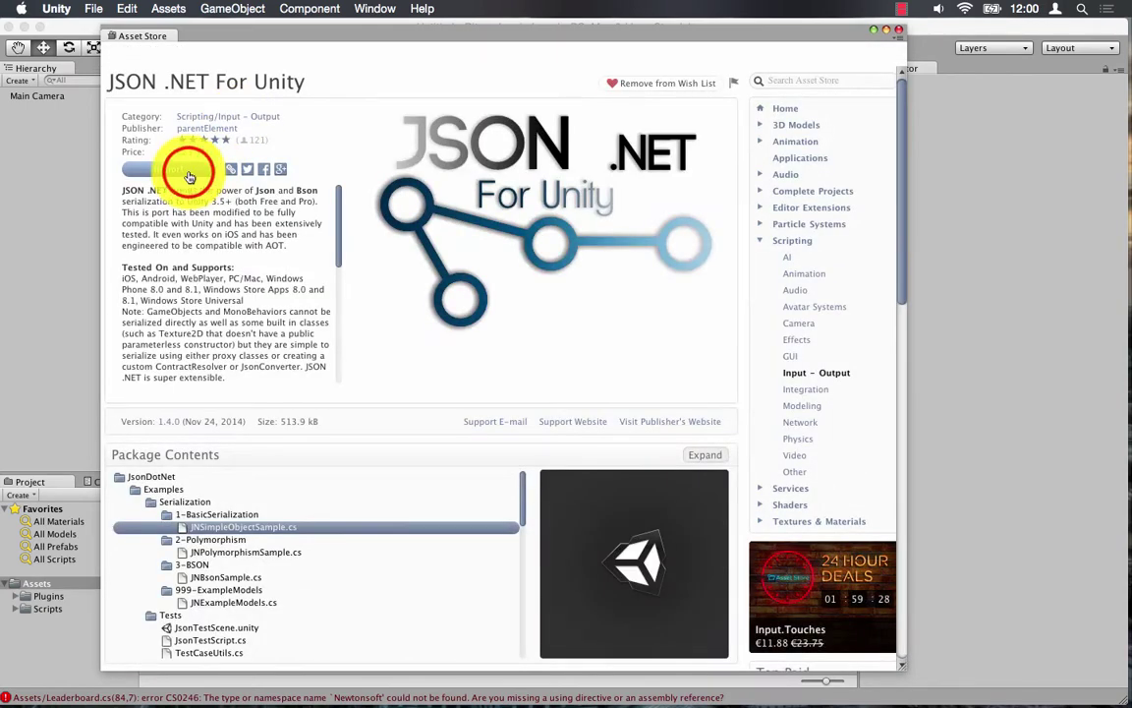
pyautogui.click(189, 175)
pyautogui.click(239, 292)
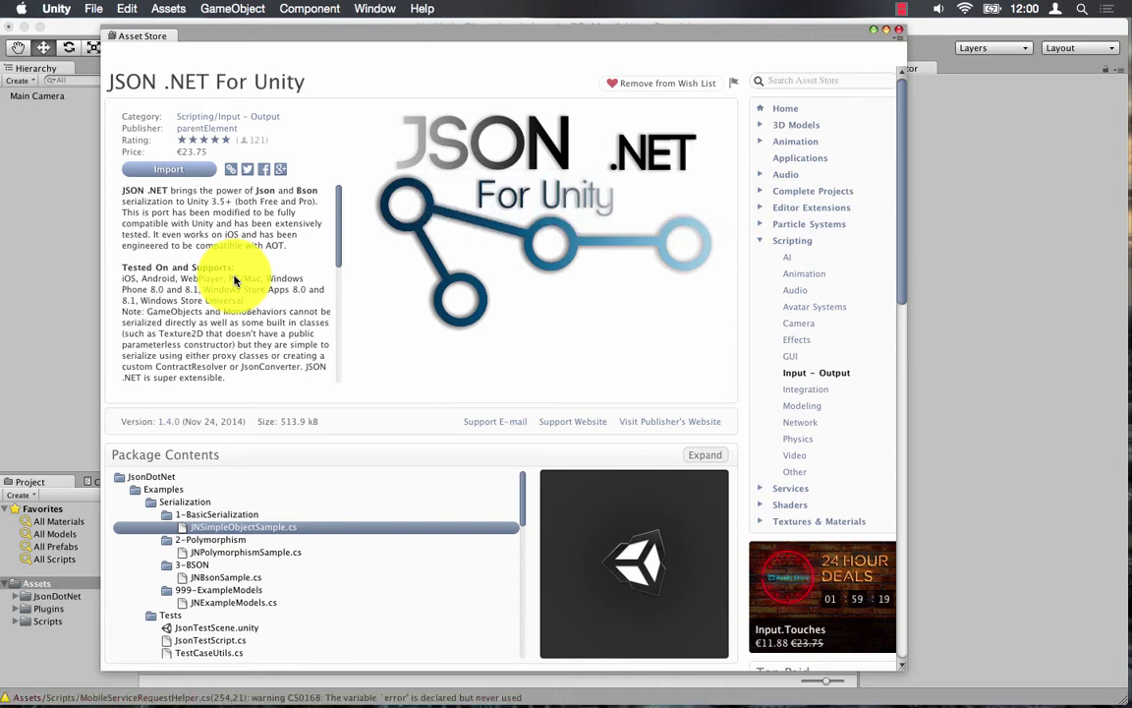
pyautogui.click(899, 29)
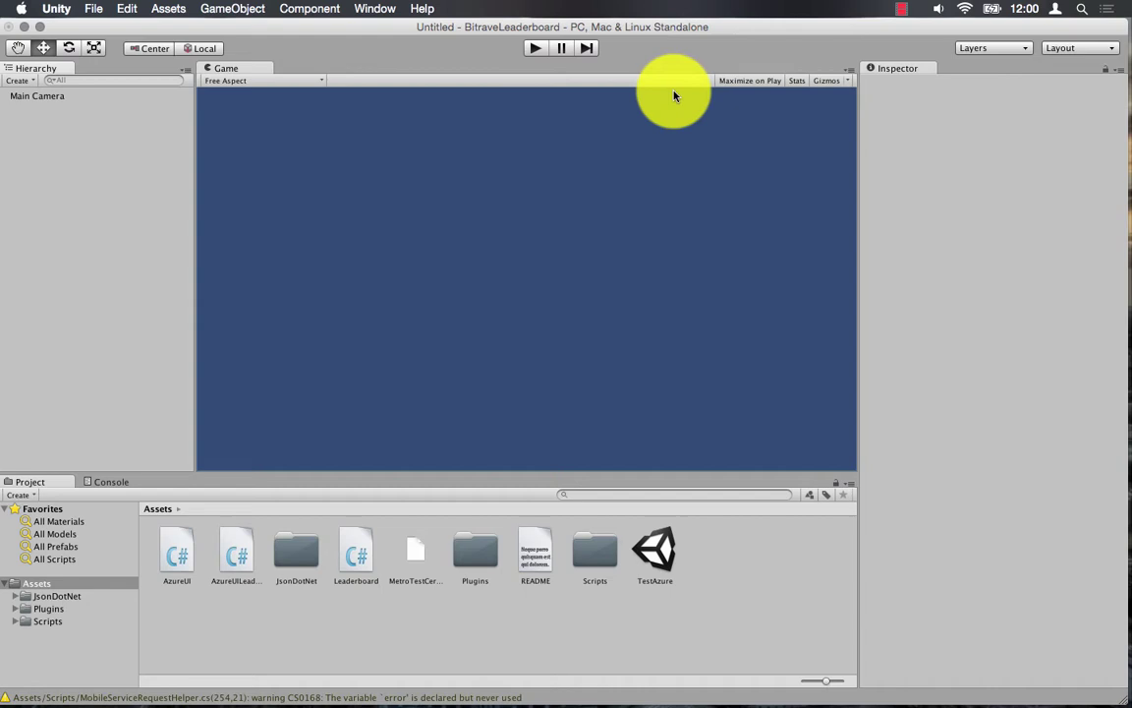
# Open the TestAzure scene without saving the untitled scene.
pyautogui.rightClick(655, 545)
pyautogui.click(688, 502)
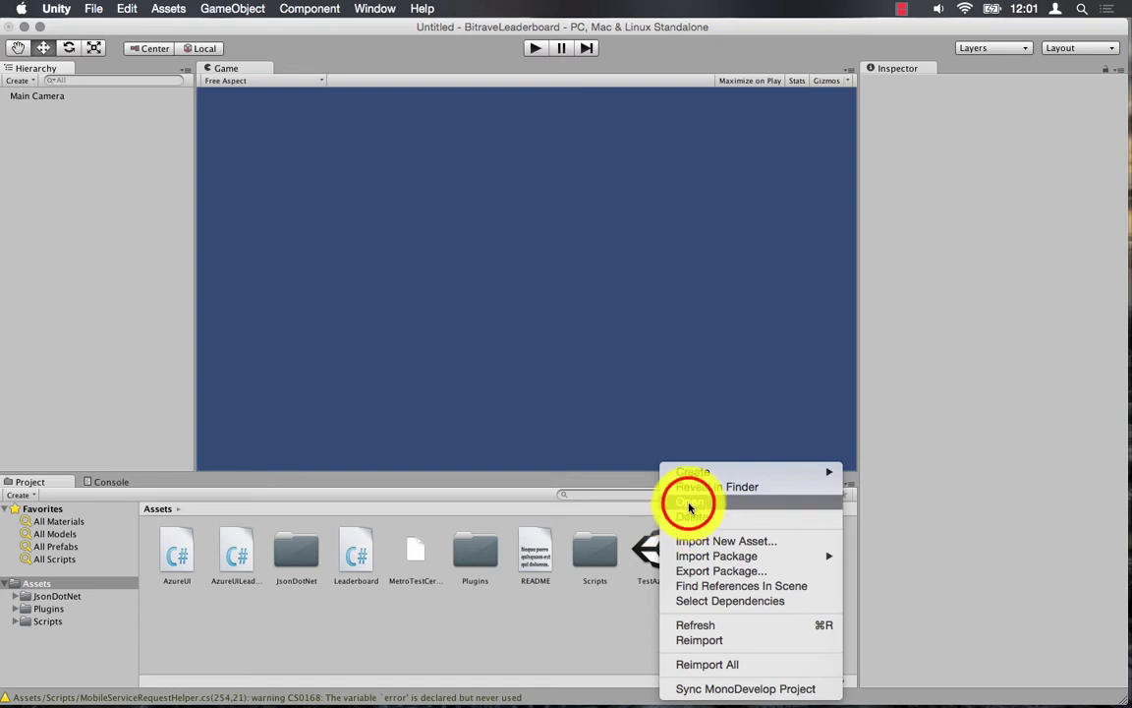
pyautogui.click(522, 256)
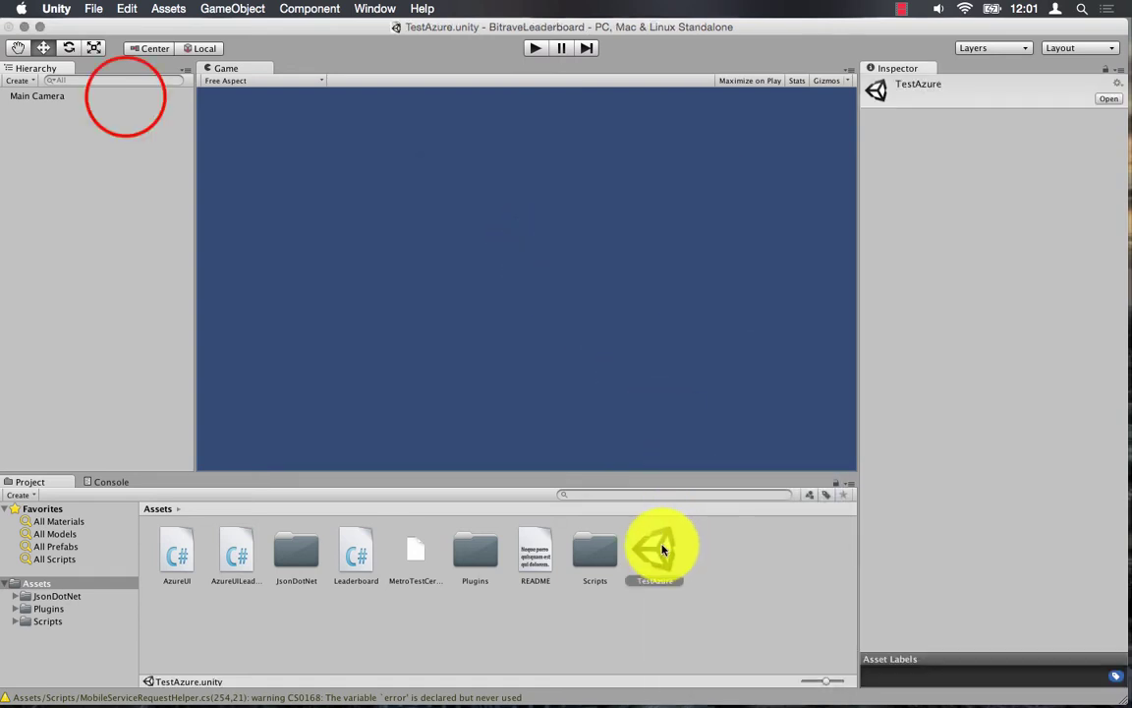
# Remove the missing script component from Main Camera and preview the Leaderboard.cs source.
pyautogui.click(126, 96)
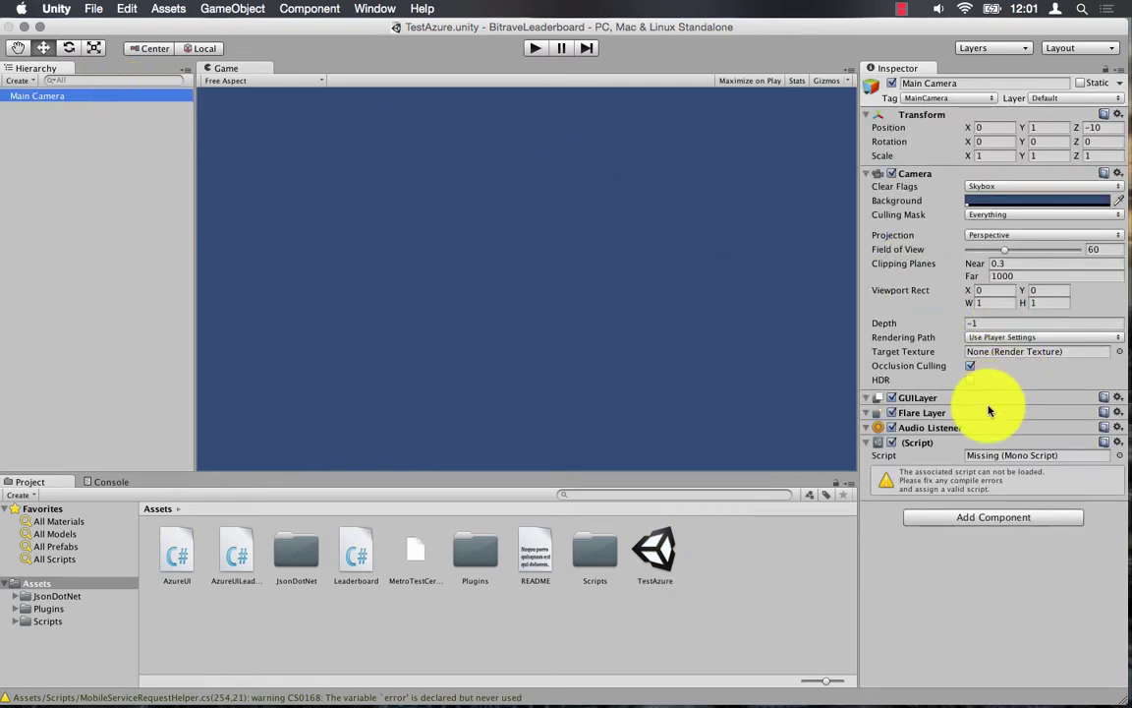
pyautogui.click(1118, 442)
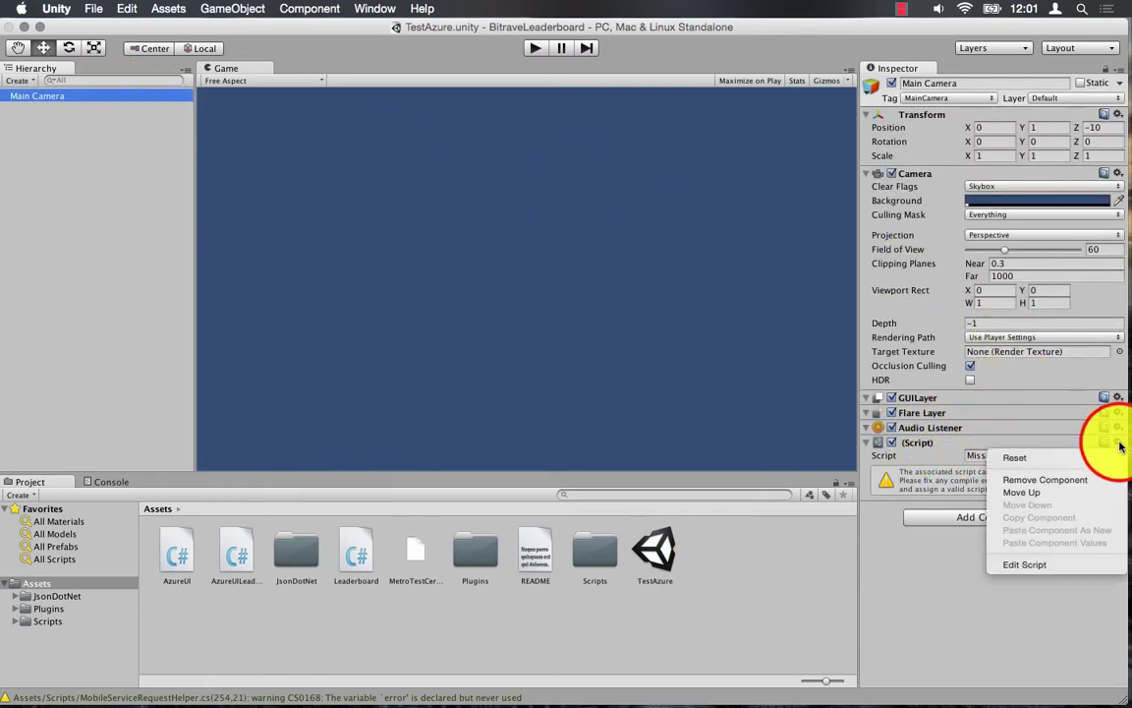
pyautogui.click(1061, 480)
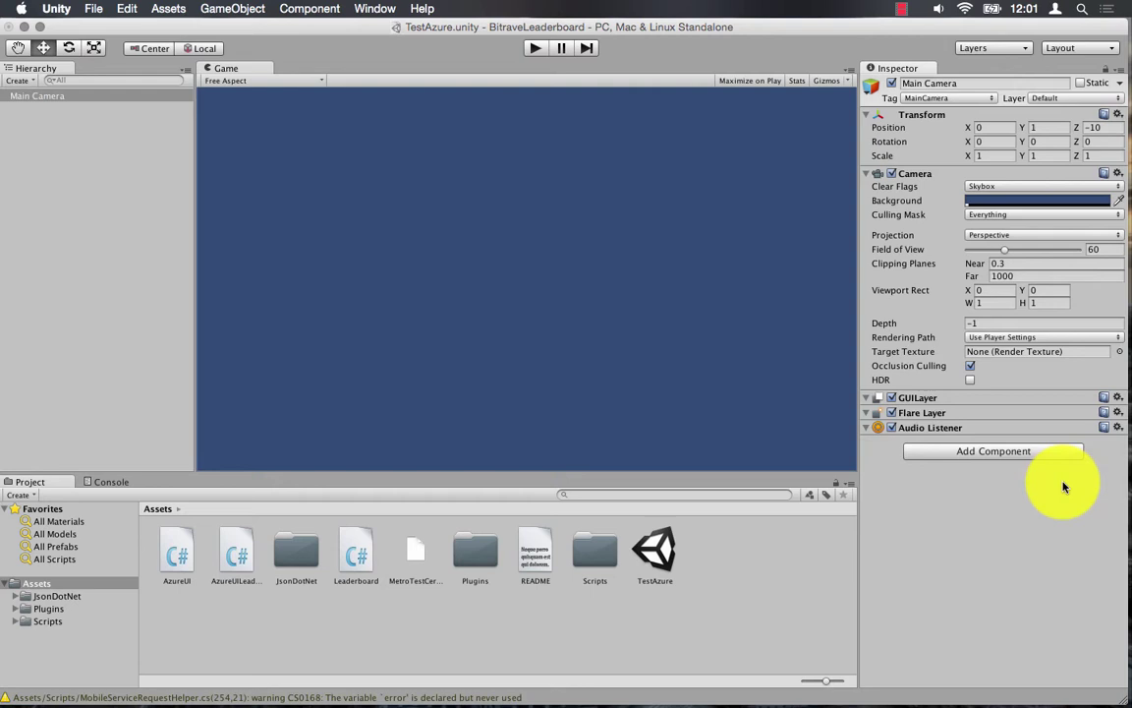
pyautogui.click(364, 553)
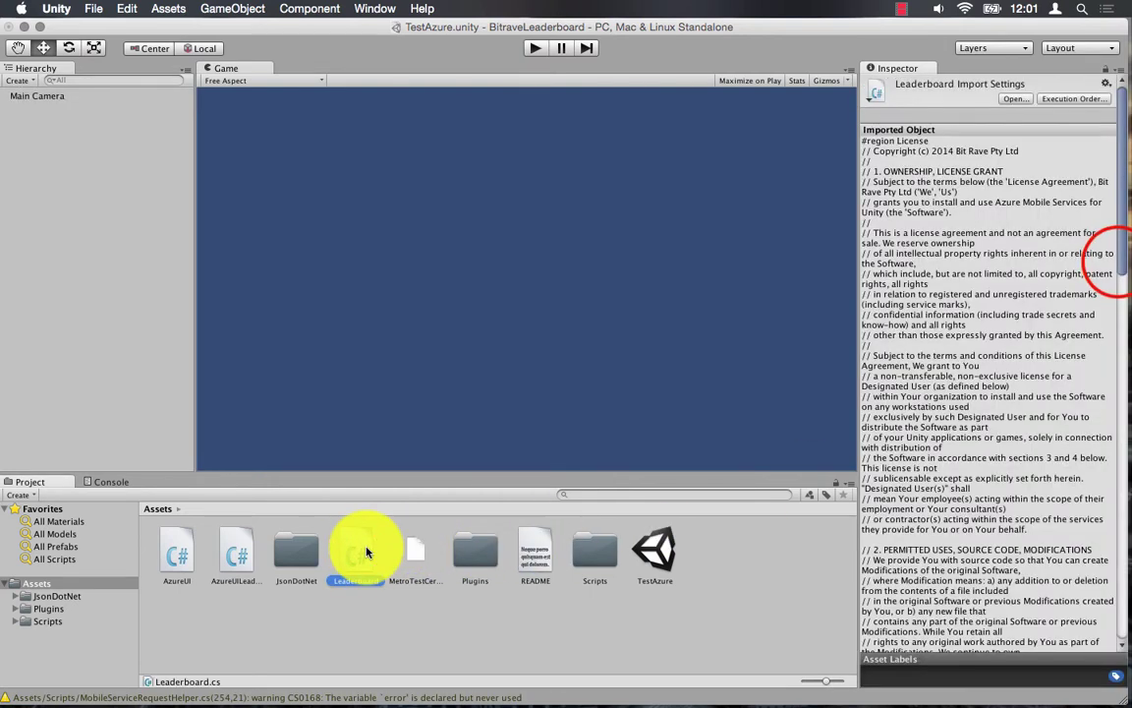
pyautogui.moveTo(1117, 260); pyautogui.dragTo(1027, 618)
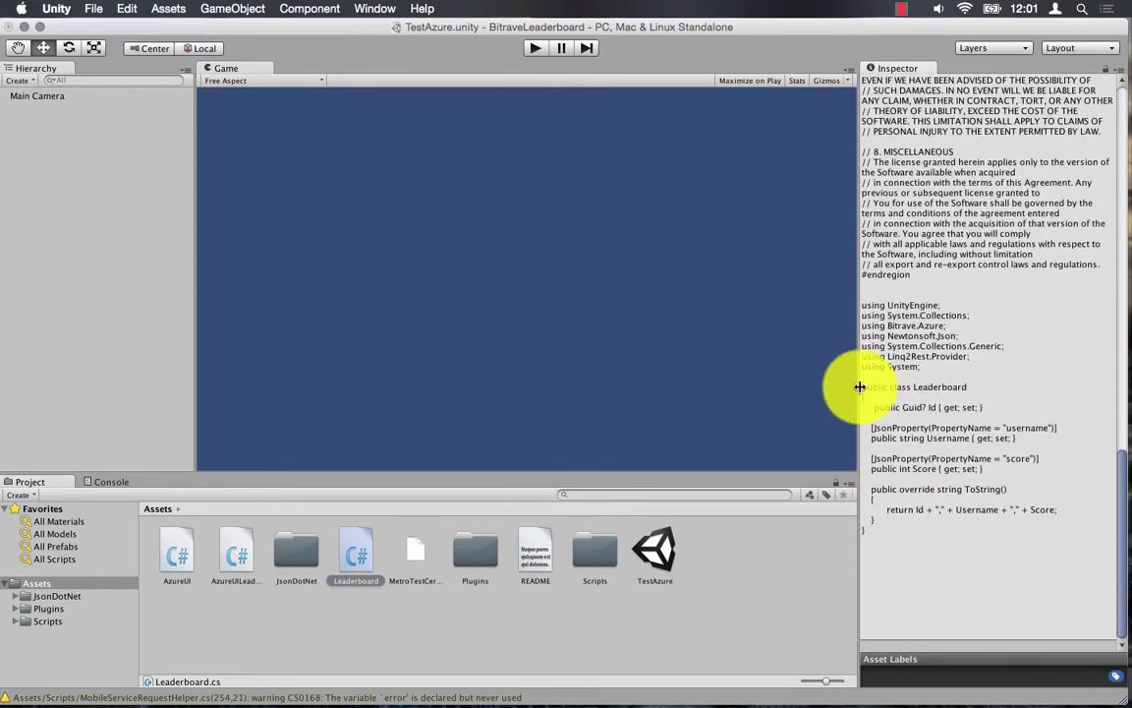
# Open Leaderboard.cs in MonoDevelop and highlight its Guid Id, Username and Score properties.
pyautogui.click(362, 552)
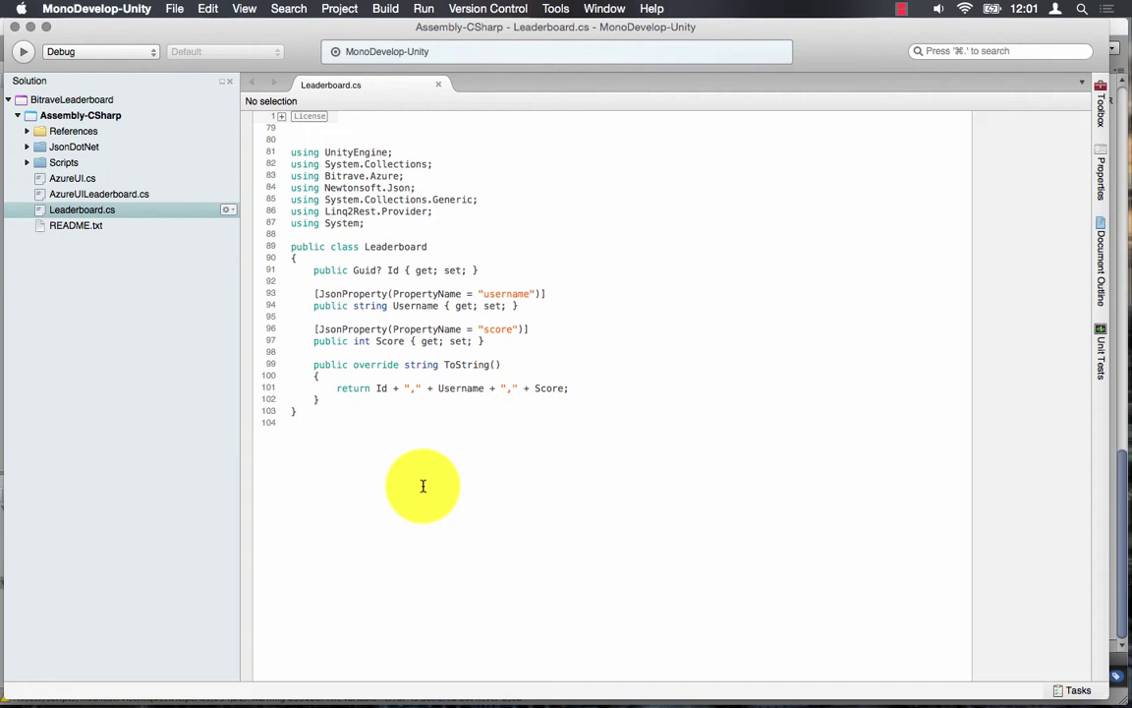
pyautogui.doubleClick(366, 270)
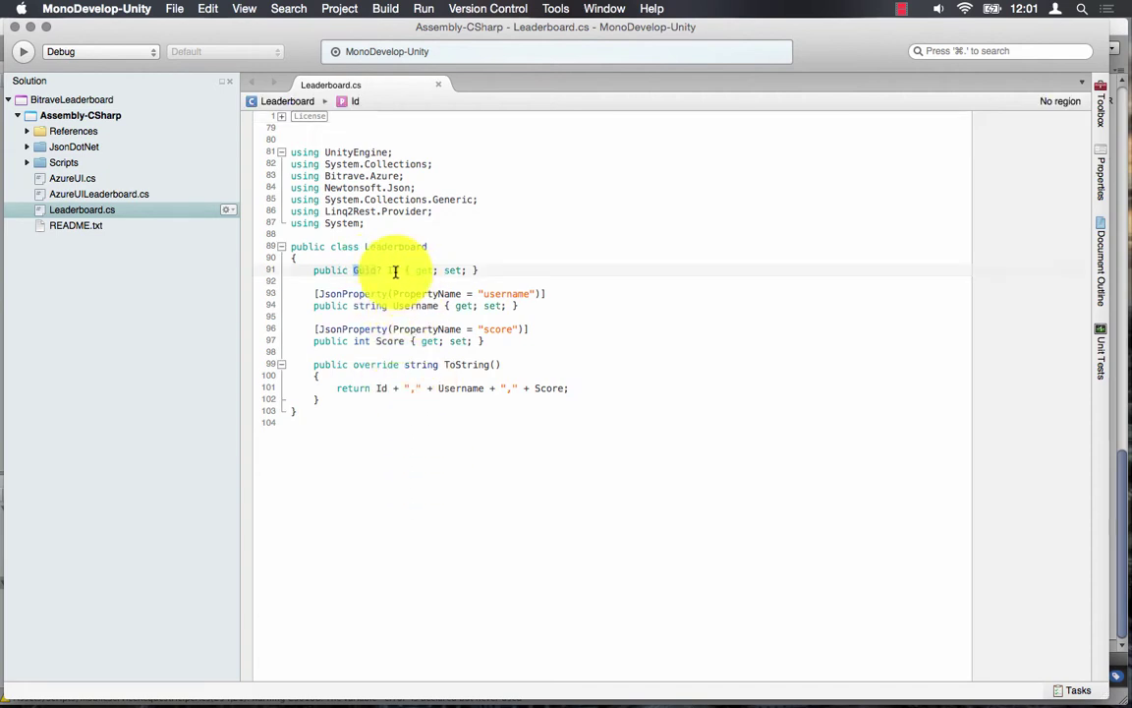
pyautogui.doubleClick(393, 271)
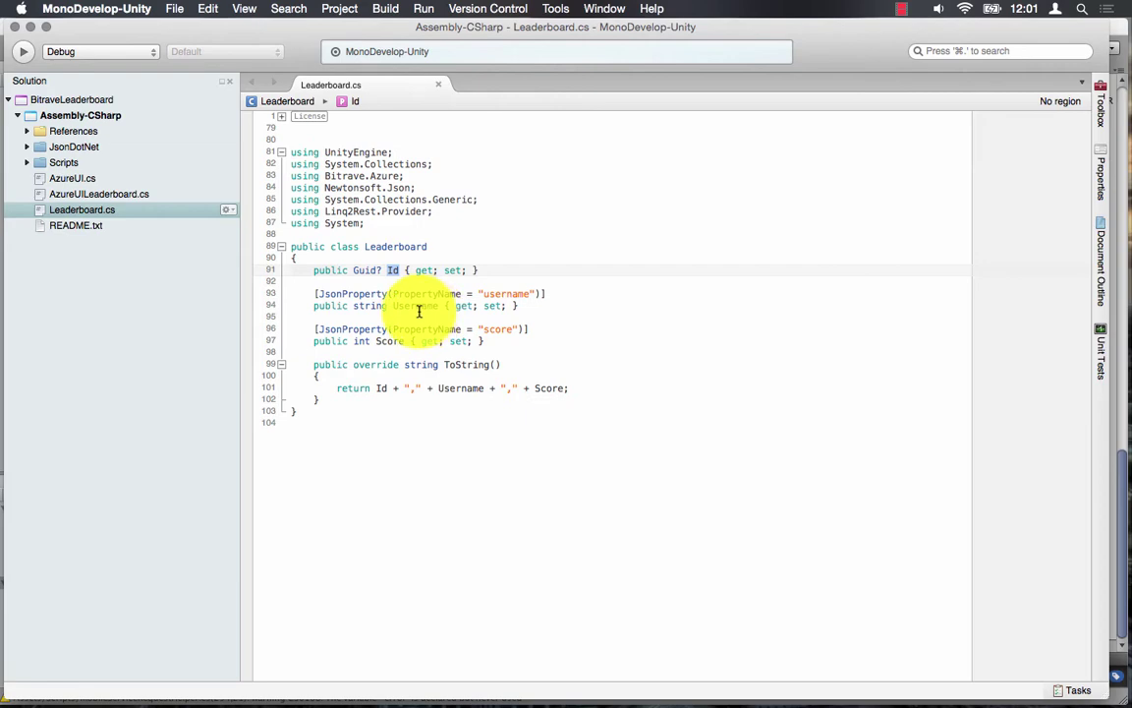
pyautogui.doubleClick(406, 307)
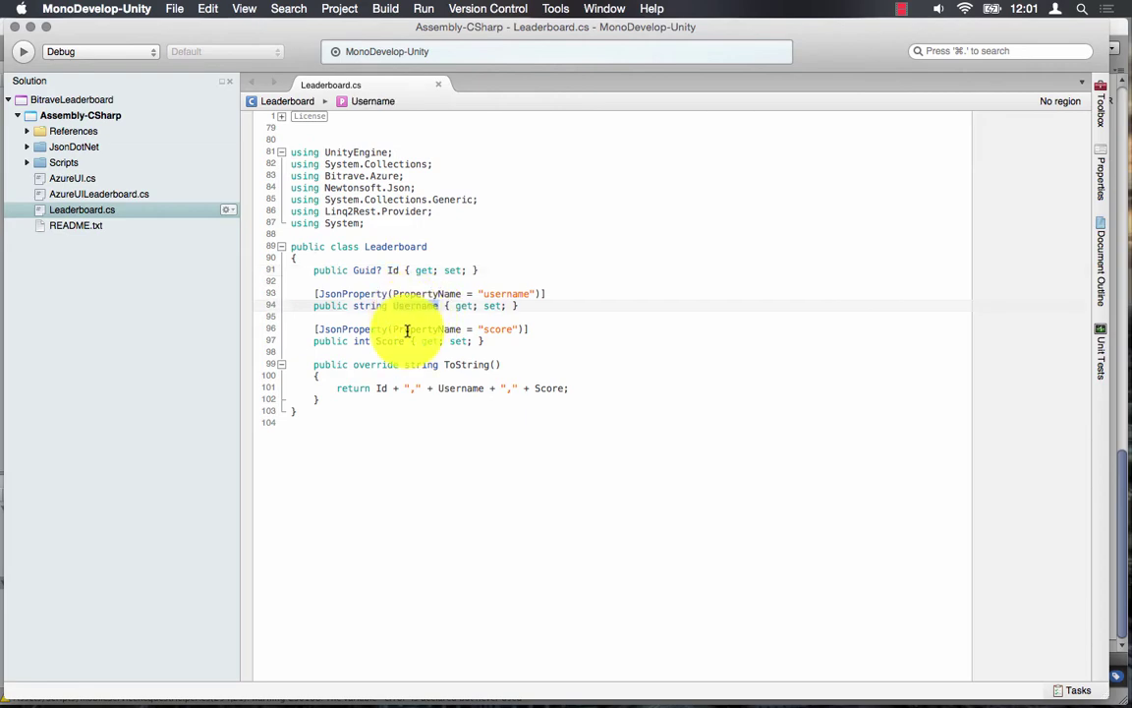
pyautogui.doubleClick(391, 342)
# Add a table named Leaderboard to the mobile service's data in the Azure portal.
pyautogui.hotkey('ctrl', 'Right')
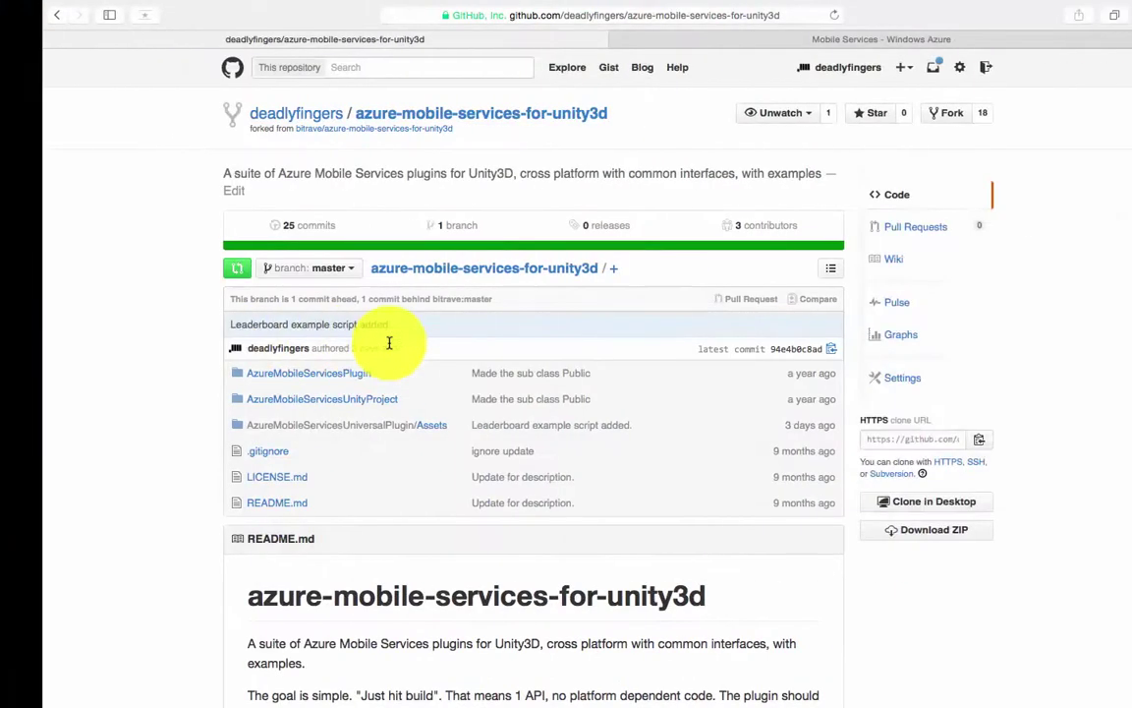
pyautogui.click(638, 43)
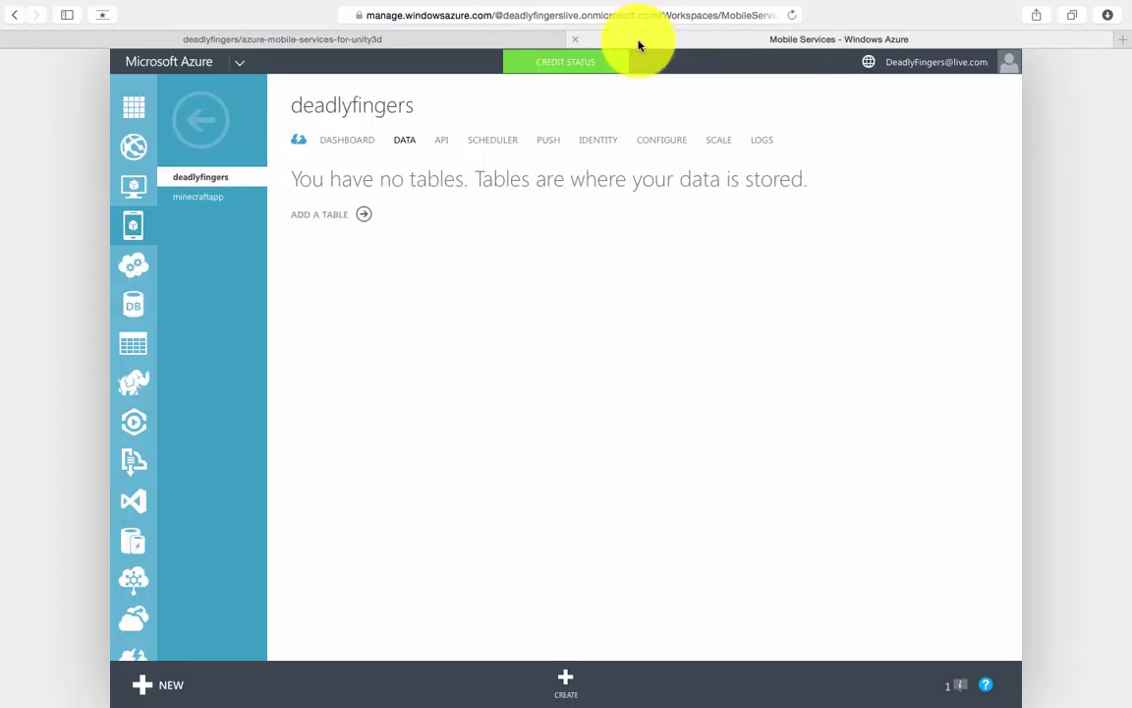
pyautogui.click(363, 215)
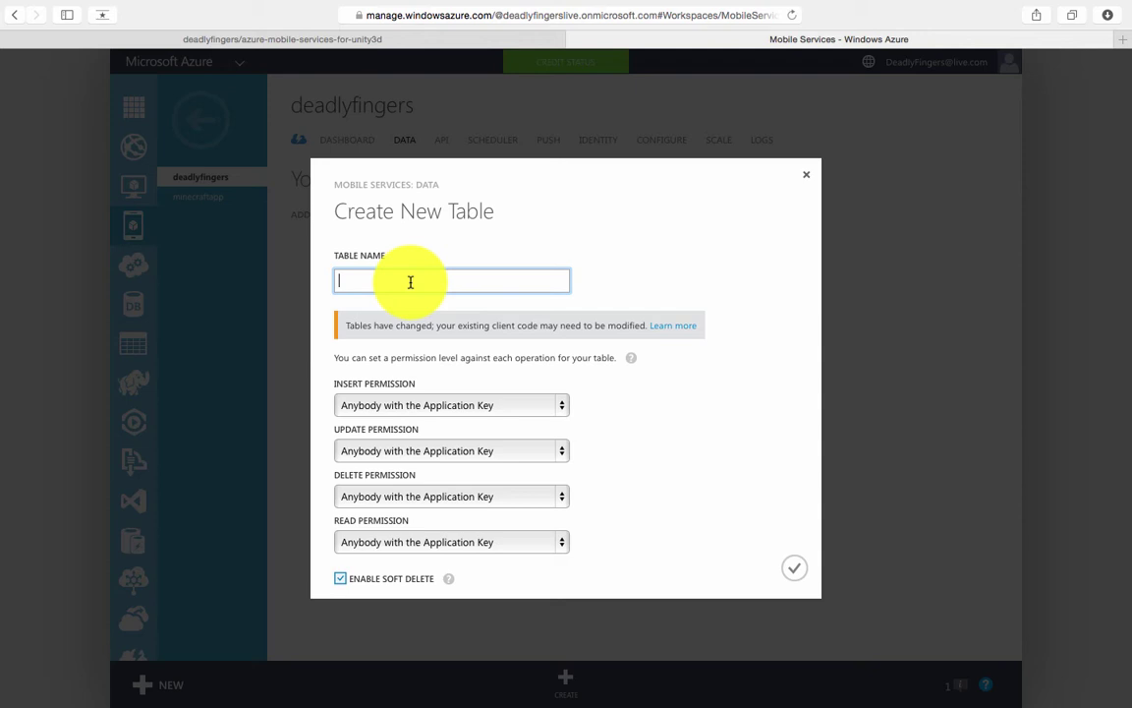
pyautogui.write('Leaderboard')
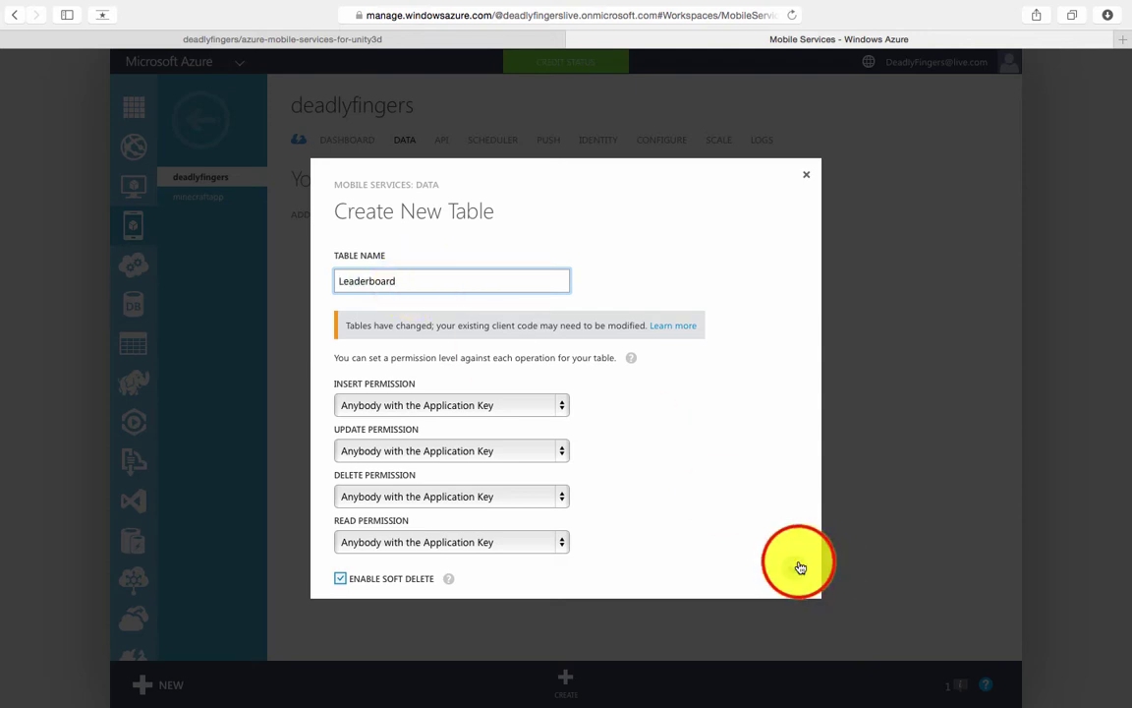
pyautogui.click(798, 568)
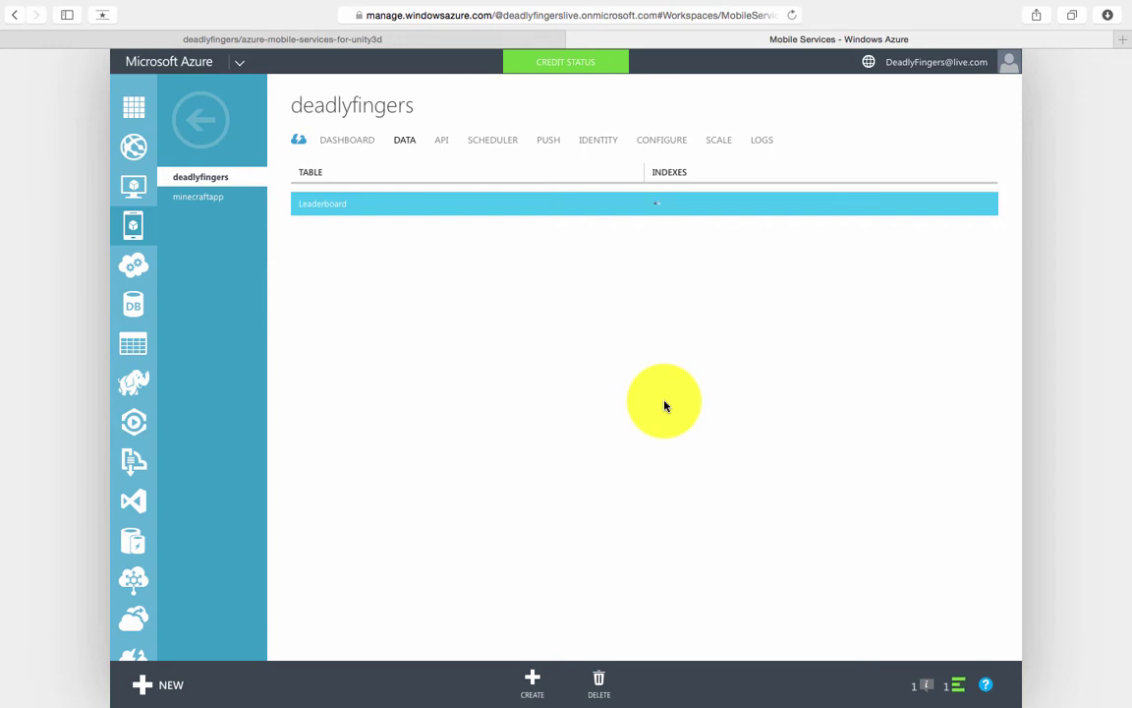
# Check the Leaderboard table's default columns and empty records, then return to MonoDevelop.
pyautogui.click(548, 206)
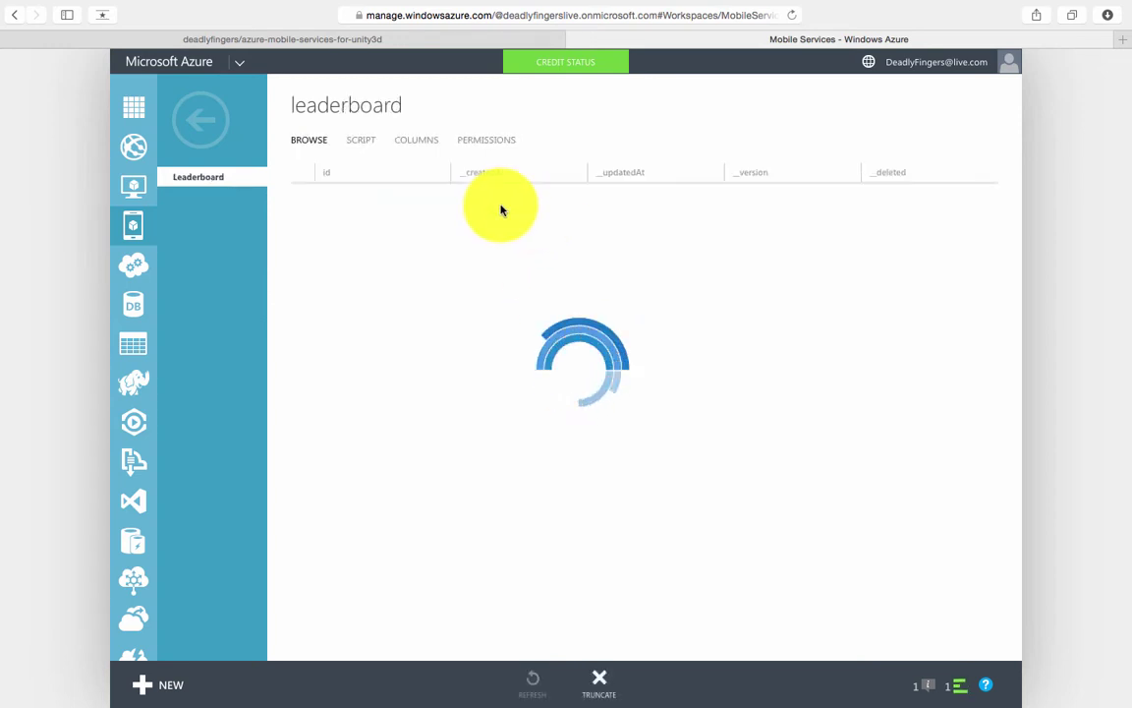
pyautogui.click(418, 141)
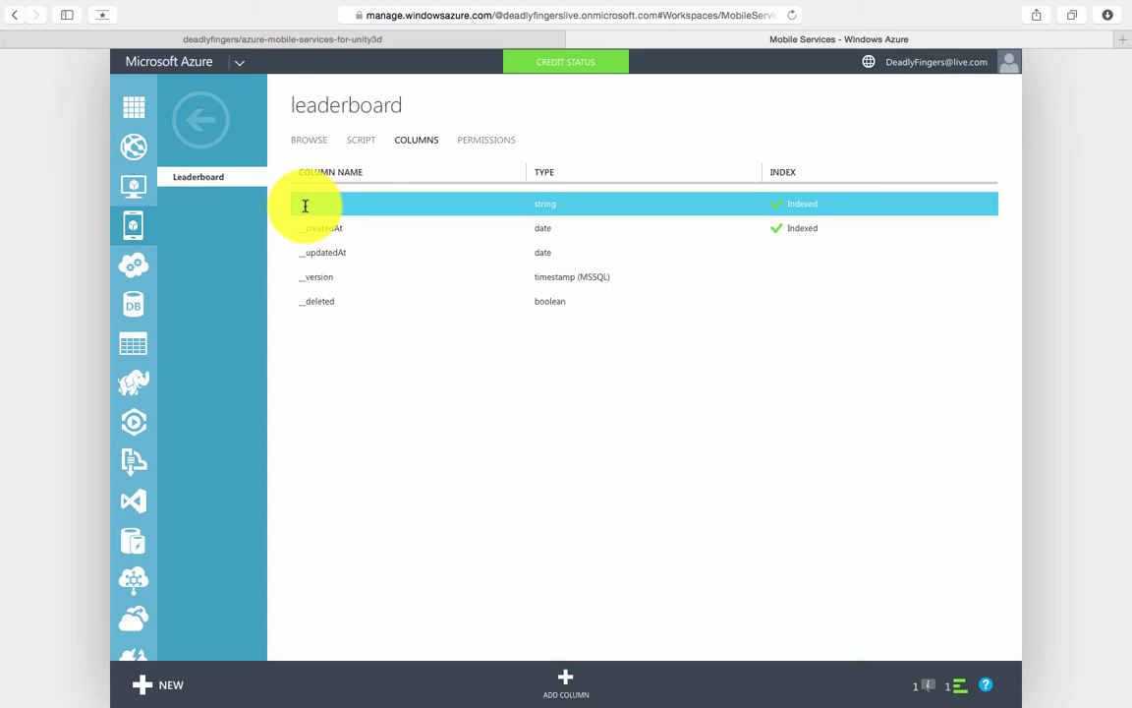
pyautogui.click(306, 143)
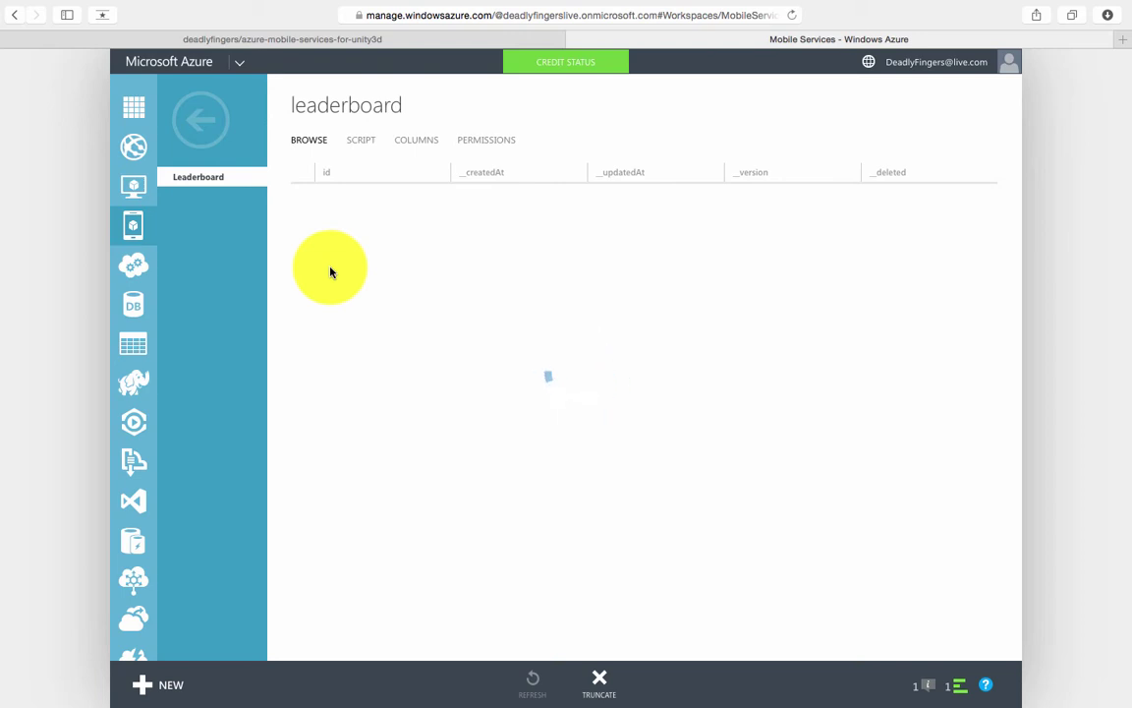
pyautogui.press('super+Tab')
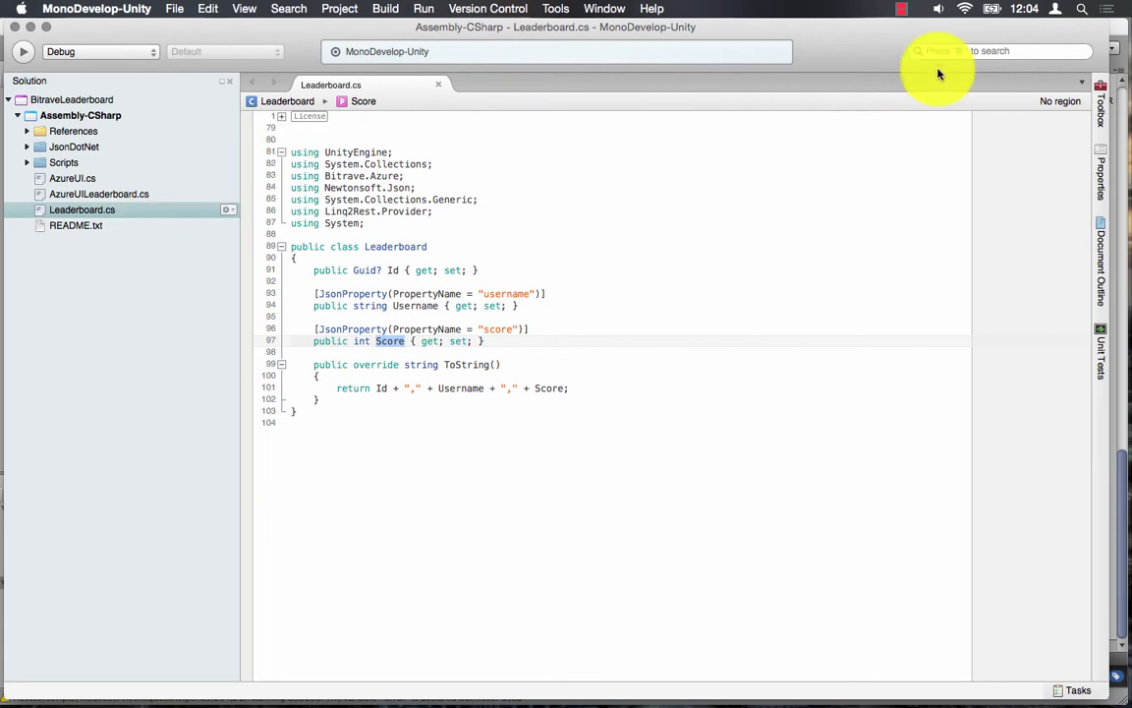
# Open AzureUILeaderboard.cs from Unity in MonoDevelop and select its AzureEndPoint URL string.
pyautogui.click(1117, 28)
pyautogui.click(240, 547)
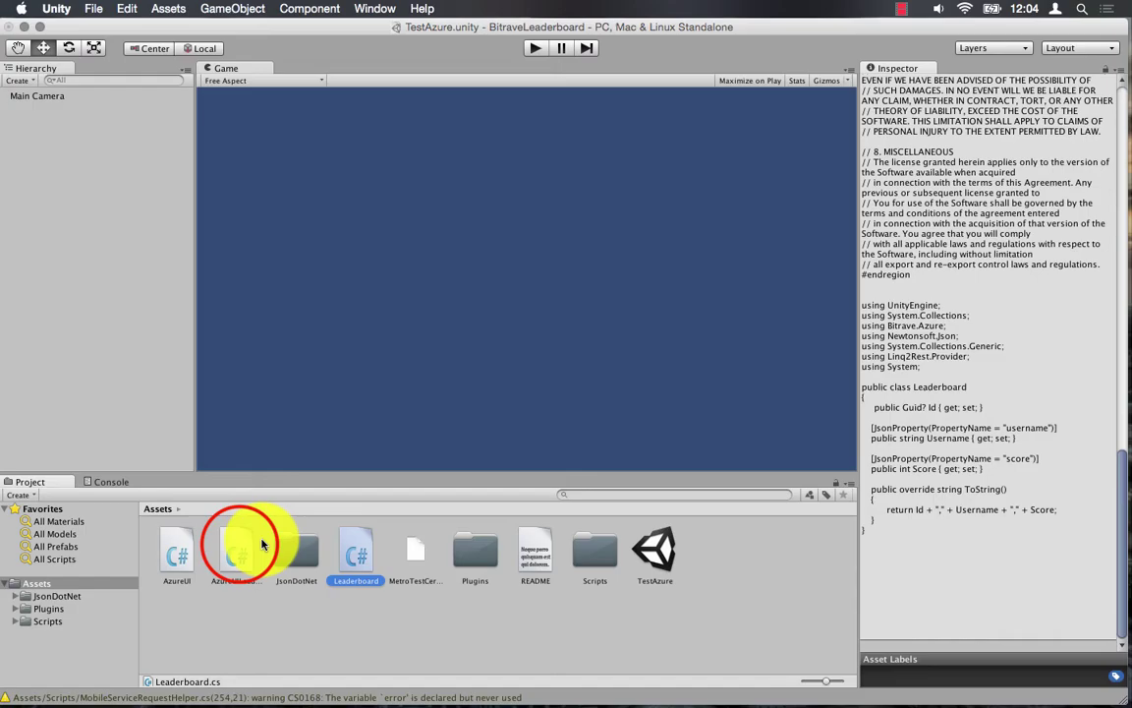
pyautogui.doubleClick(240, 546)
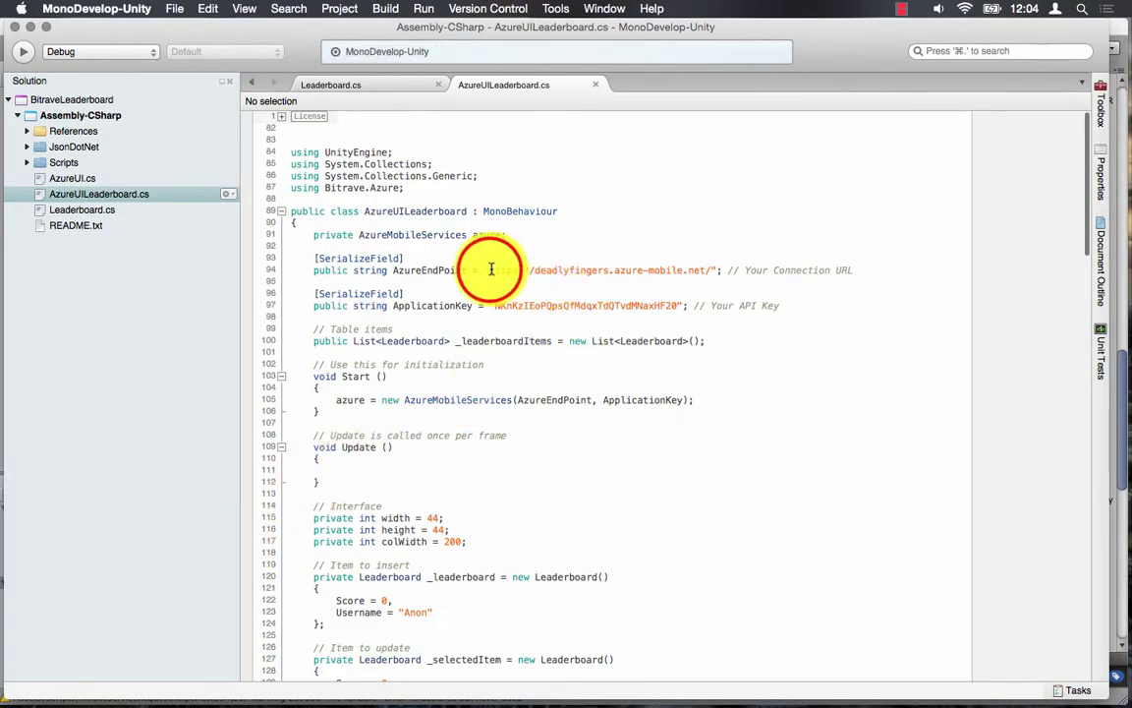
pyautogui.moveTo(489, 270); pyautogui.dragTo(714, 270)
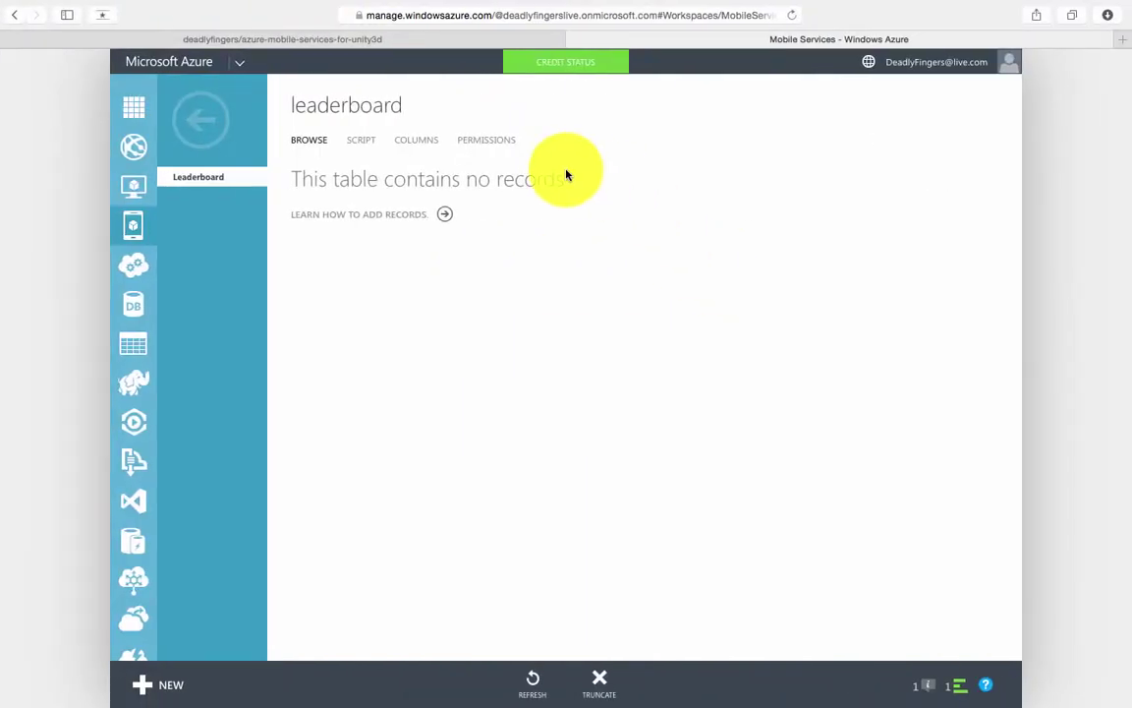
# Reveal the service URL and application key in the portal's quick-start connection code.
pyautogui.click(217, 124)
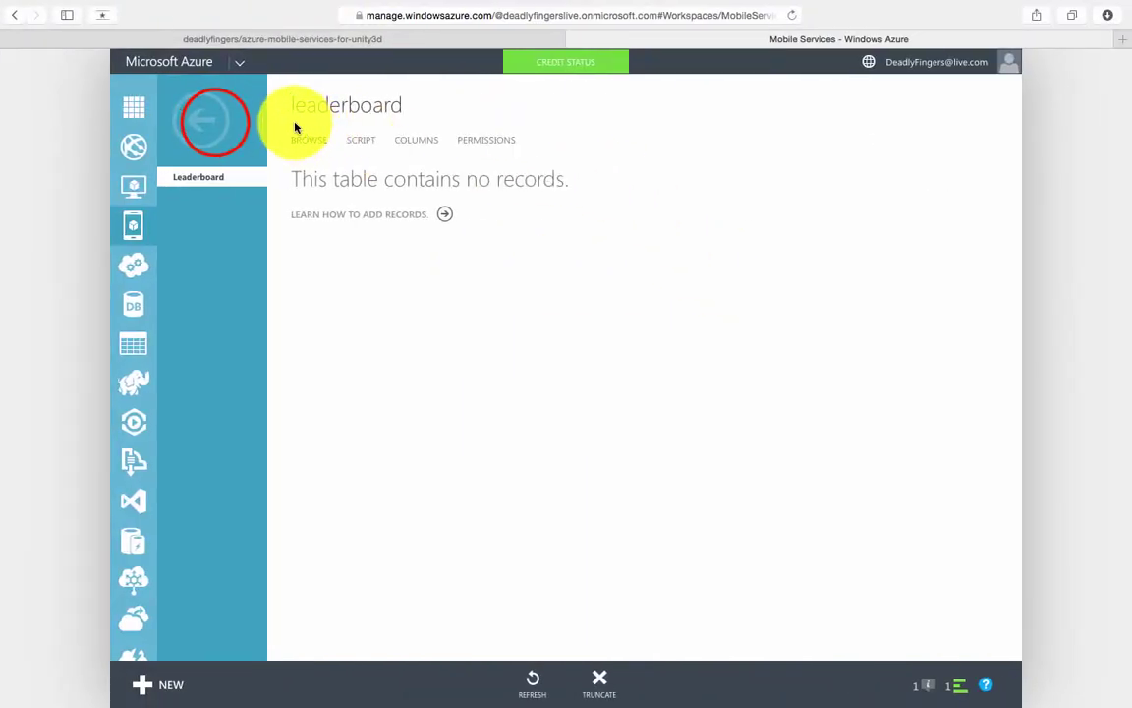
pyautogui.click(298, 133)
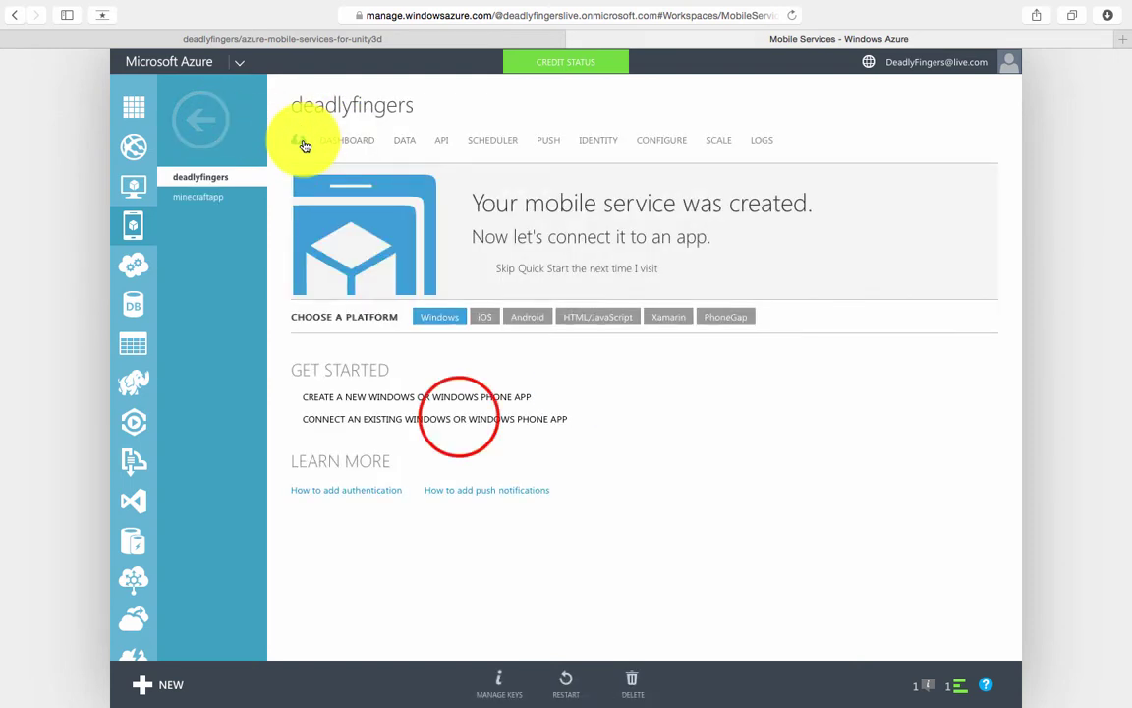
pyautogui.click(455, 417)
pyautogui.scroll(-2, 588, 455)
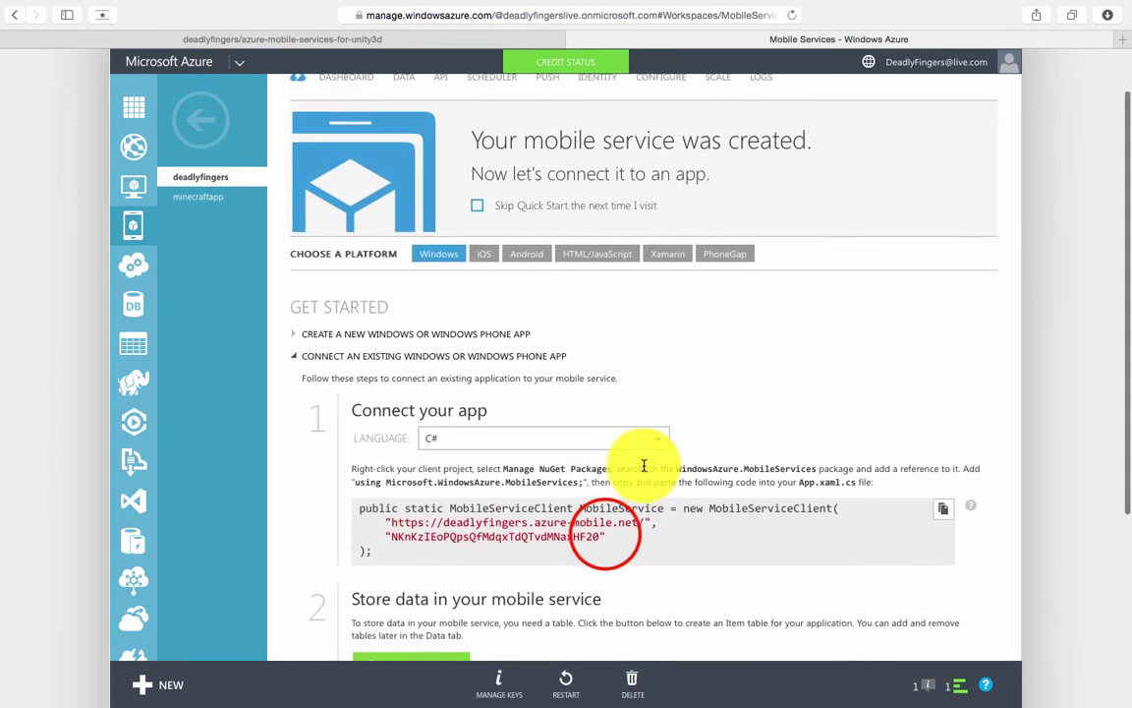
pyautogui.moveTo(622, 542); pyautogui.dragTo(394, 521)
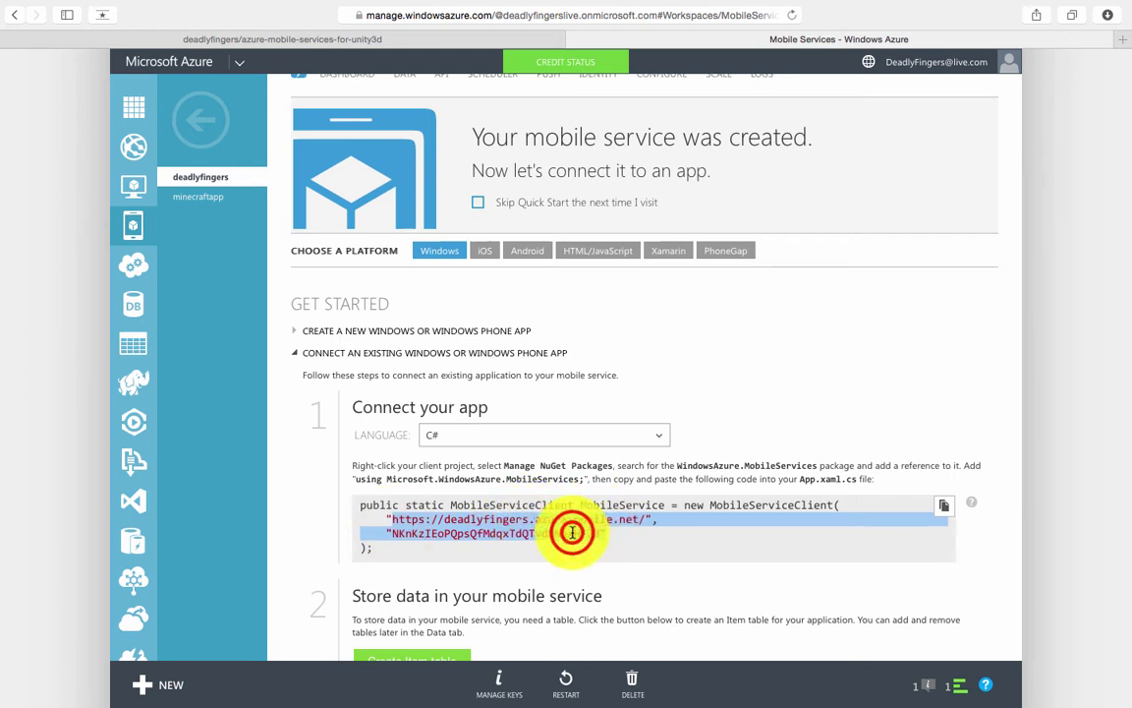
pyautogui.doubleClick(572, 533)
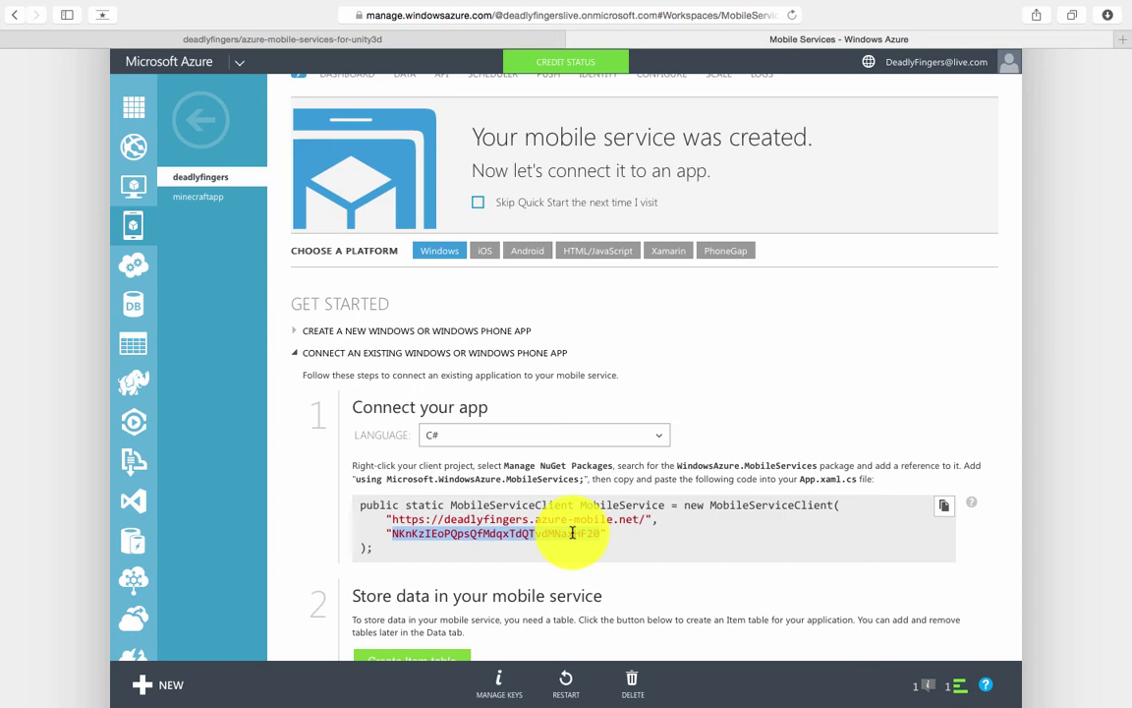
pyautogui.hotkey('ctrl', 'Left')
# Paste the portal's application key into ApplicationKey and save AzureUILeaderboard.cs.
pyautogui.click(530, 295)
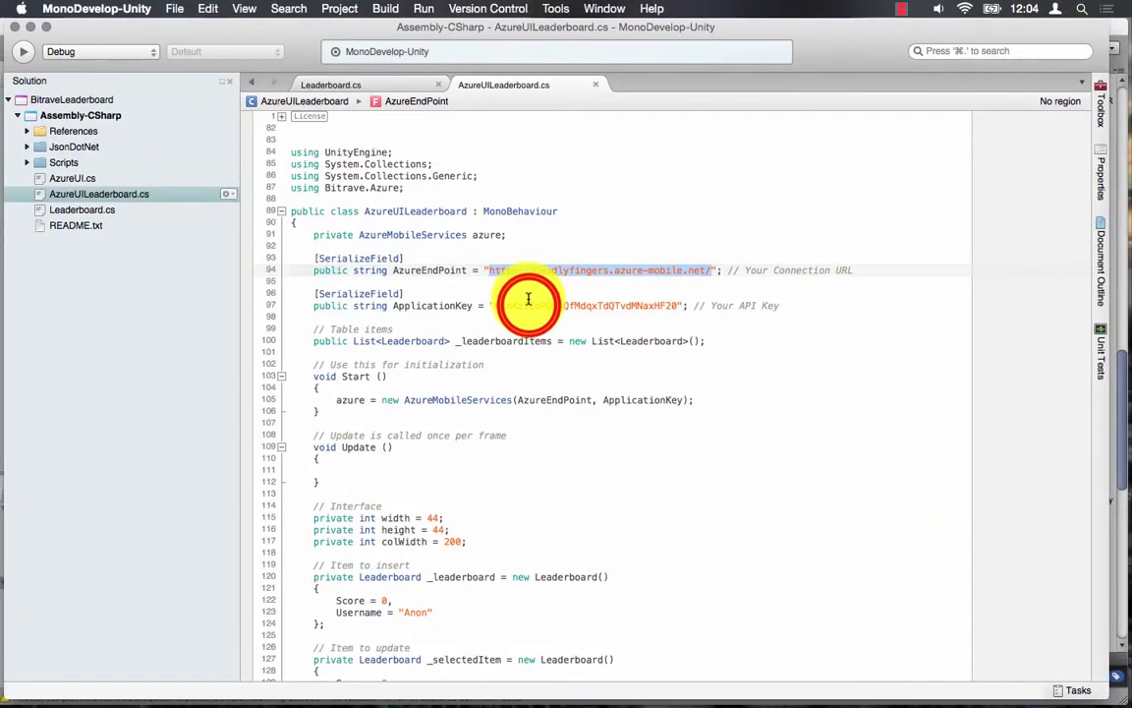
pyautogui.press('super+v')
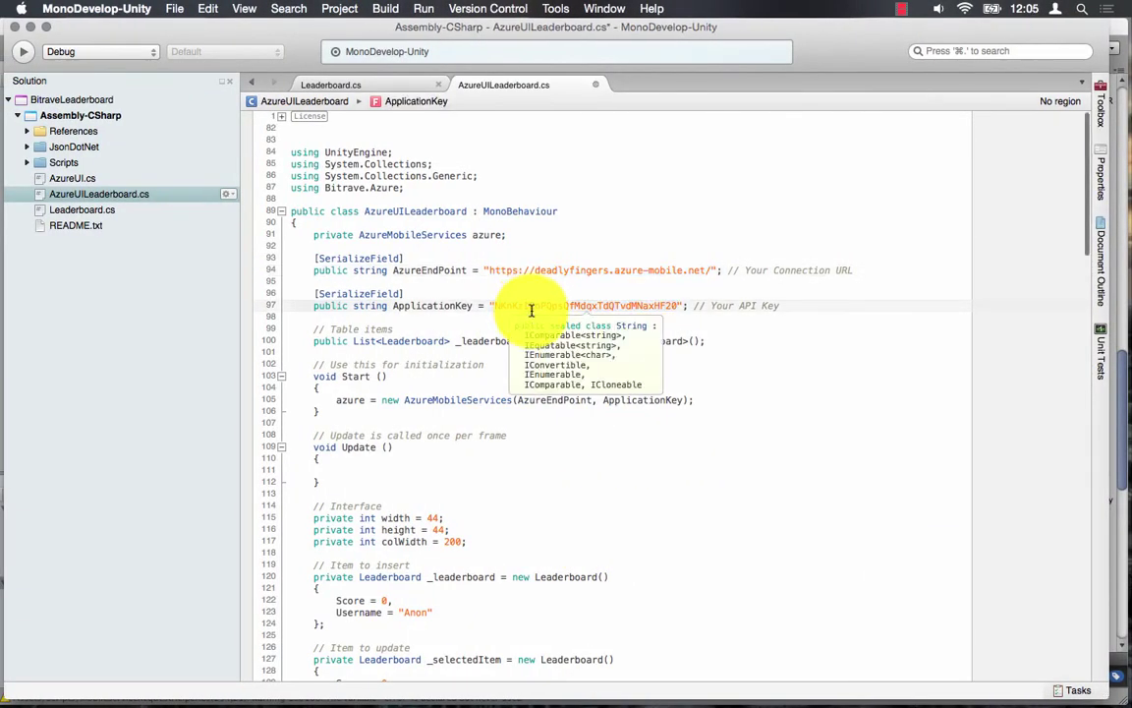
pyautogui.click(167, 8)
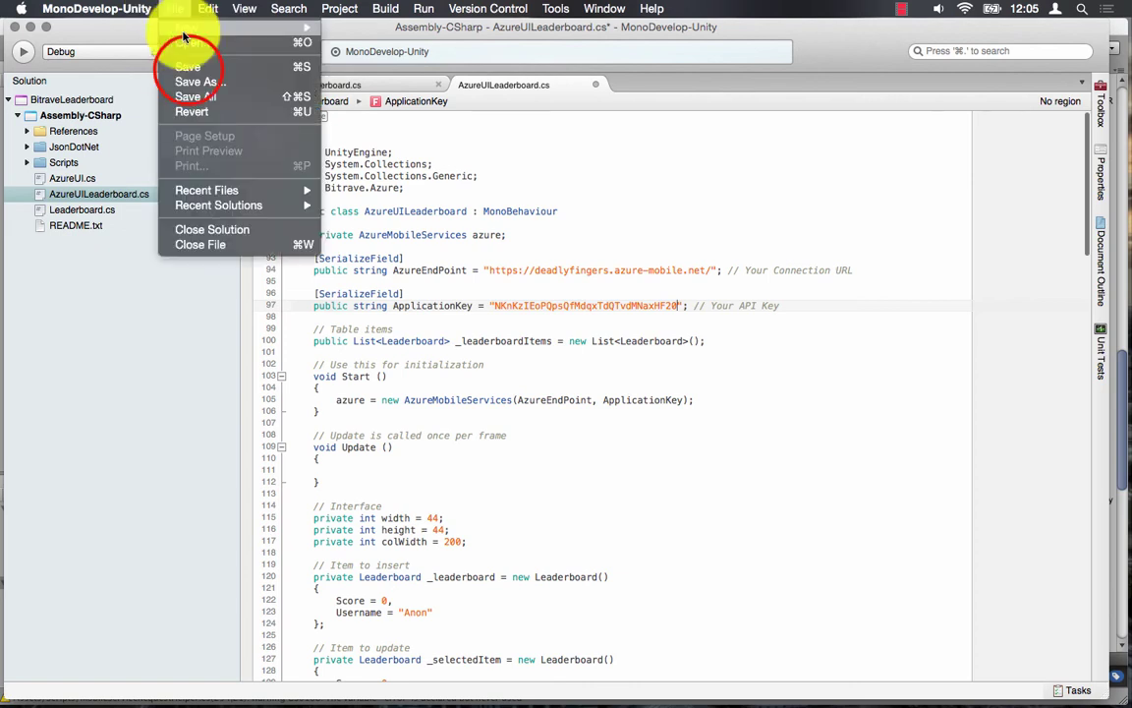
pyautogui.click(189, 66)
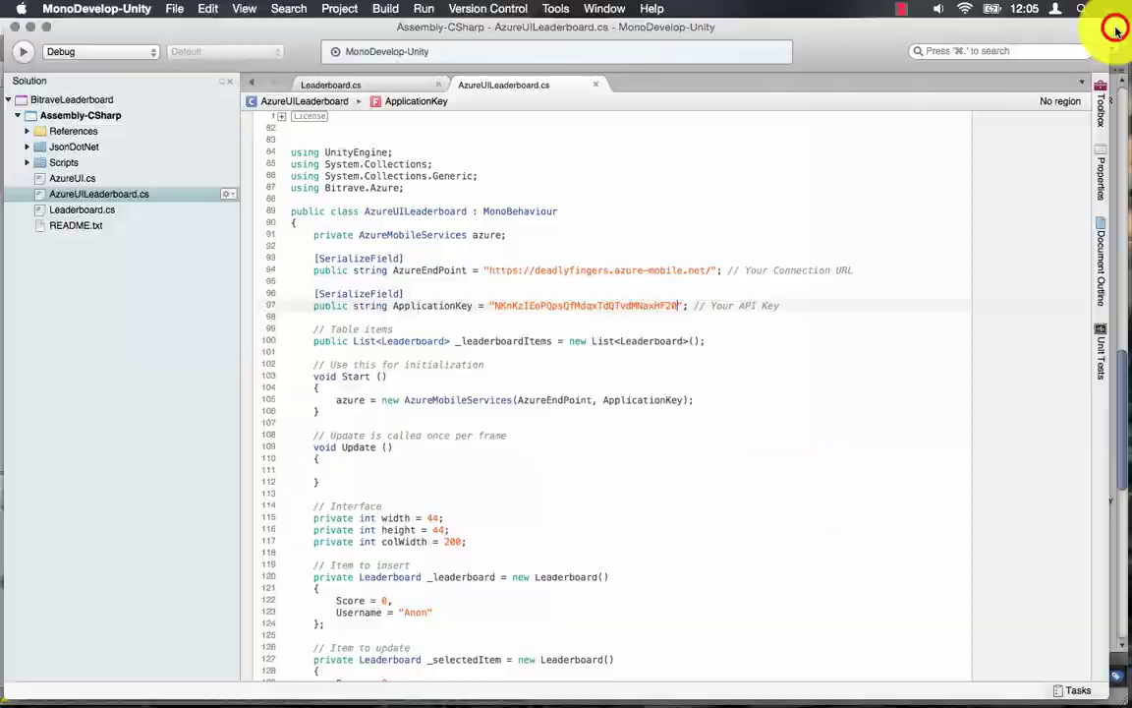
pyautogui.press('super+Tab')
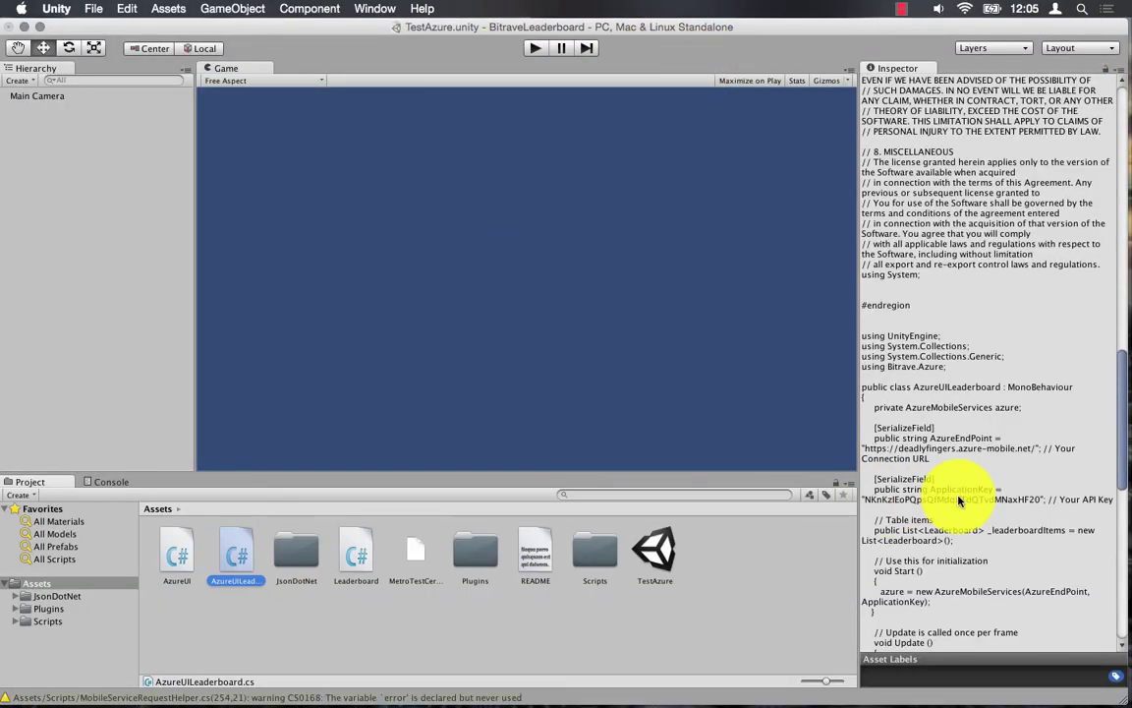
# Attach the AzureUILeaderboard script to the Main Camera object.
pyautogui.click(55, 94)
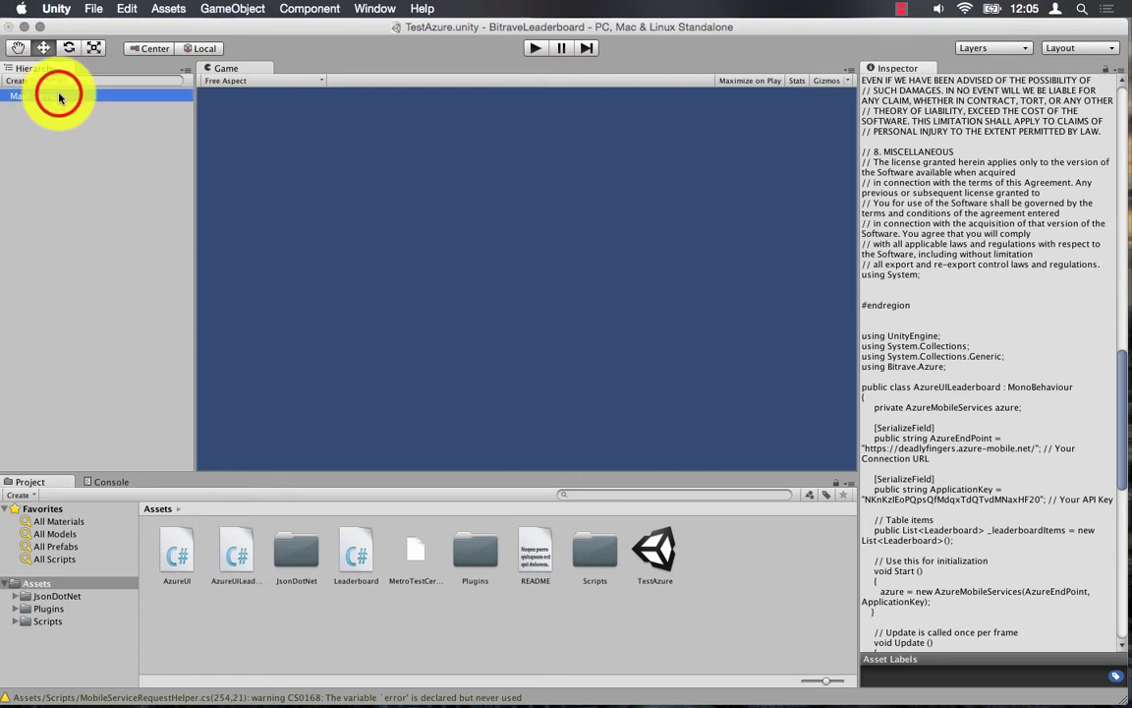
pyautogui.click(233, 556)
pyautogui.moveTo(233, 555); pyautogui.dragTo(41, 104)
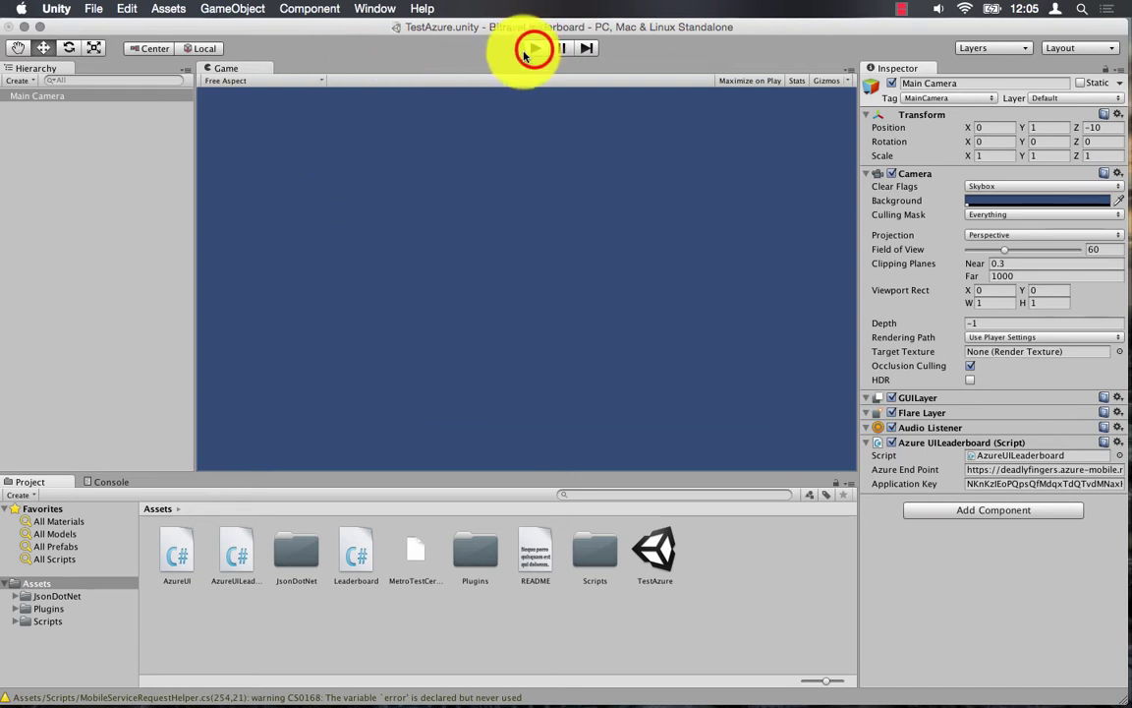
# Run the game, add a 250 score for the entered username, and list all scores.
pyautogui.click(535, 48)
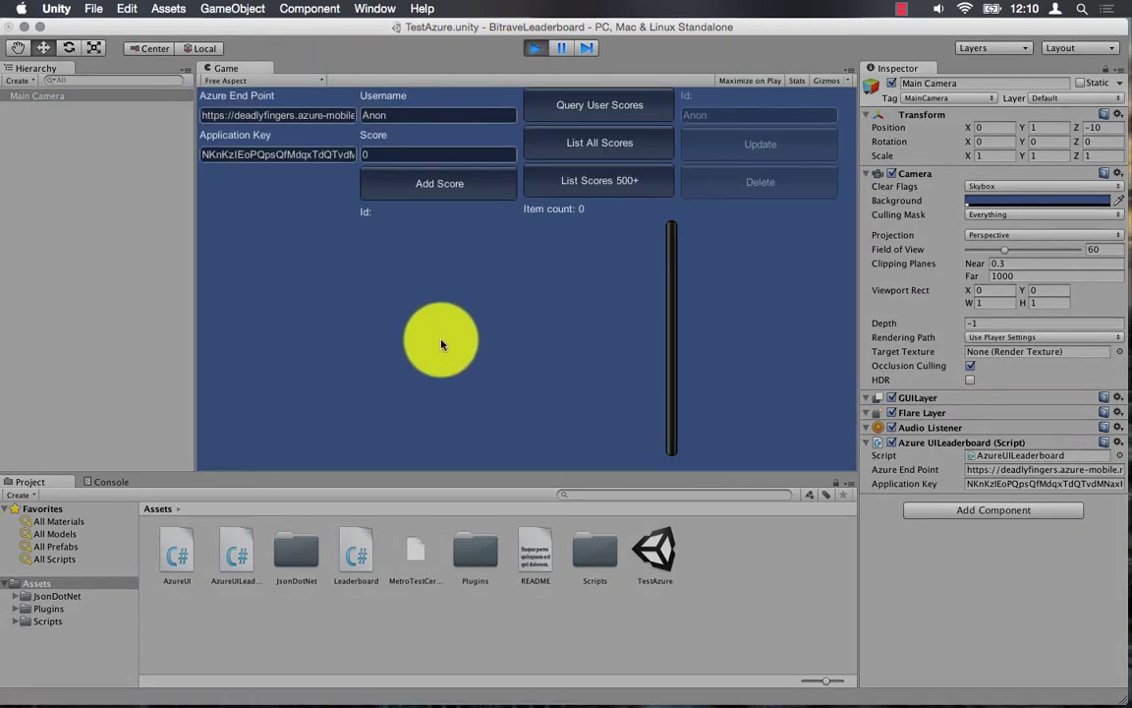
pyautogui.click(399, 115)
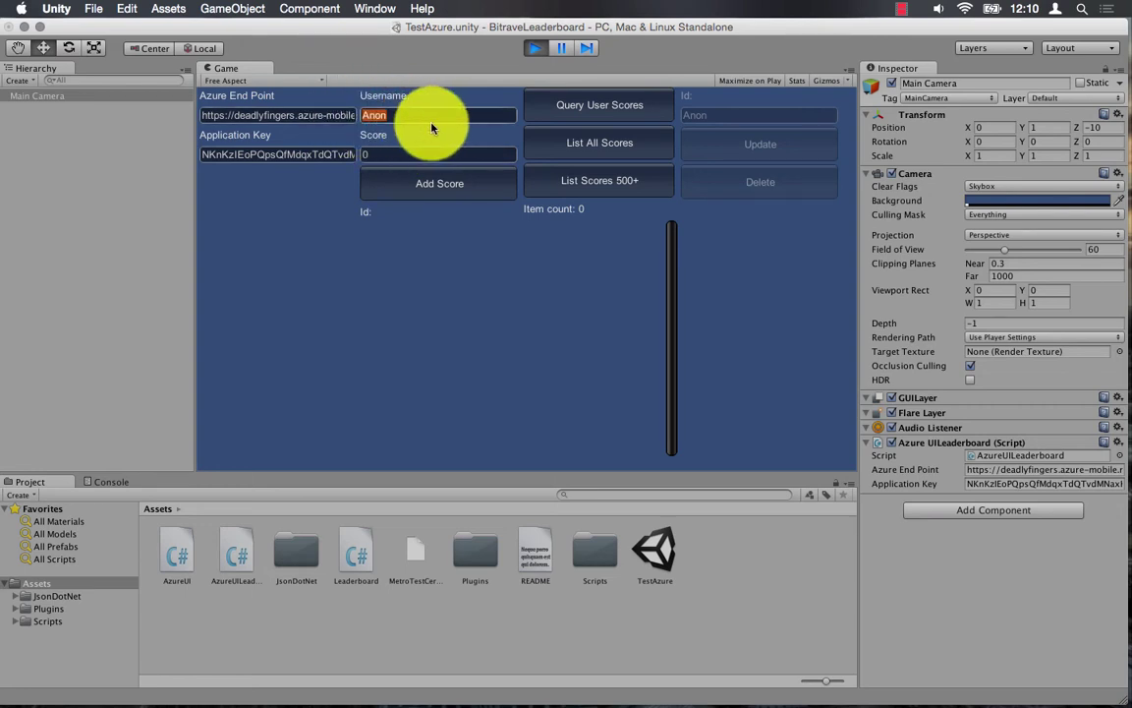
pyautogui.write('Deadlyfingers')
pyautogui.click(375, 157)
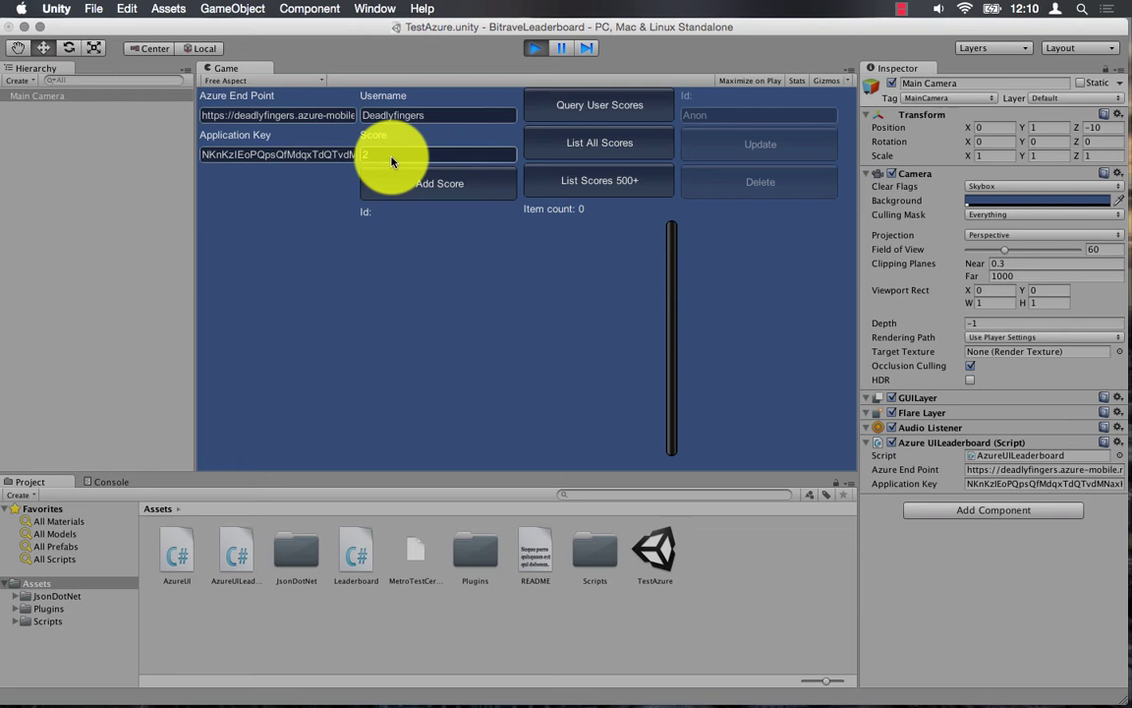
pyautogui.click(432, 191)
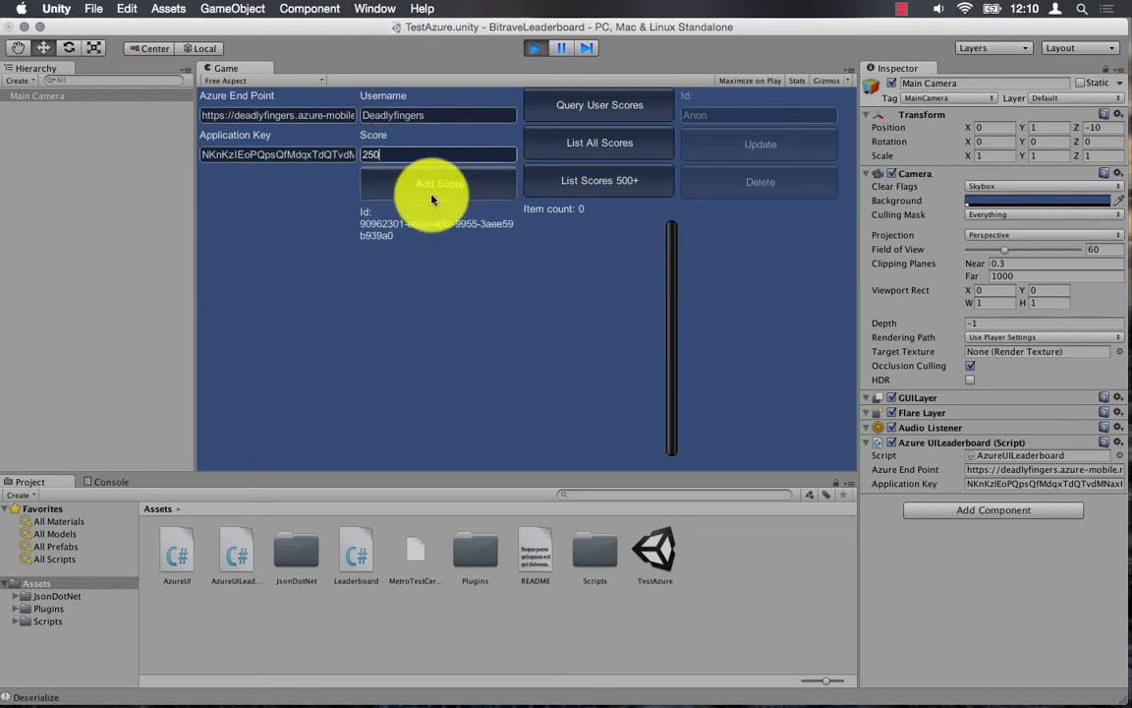
pyautogui.click(588, 150)
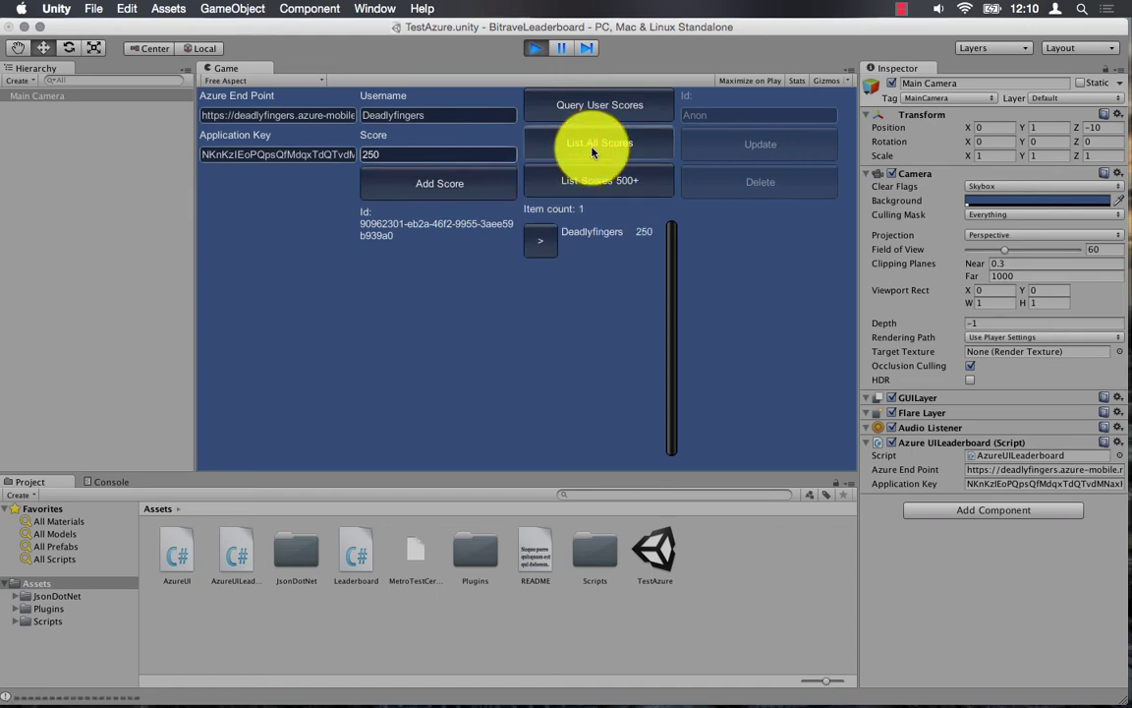
# Refresh the Azure leaderboard table so the 250-score record appears.
pyautogui.hotkey('ctrl', 'Right')
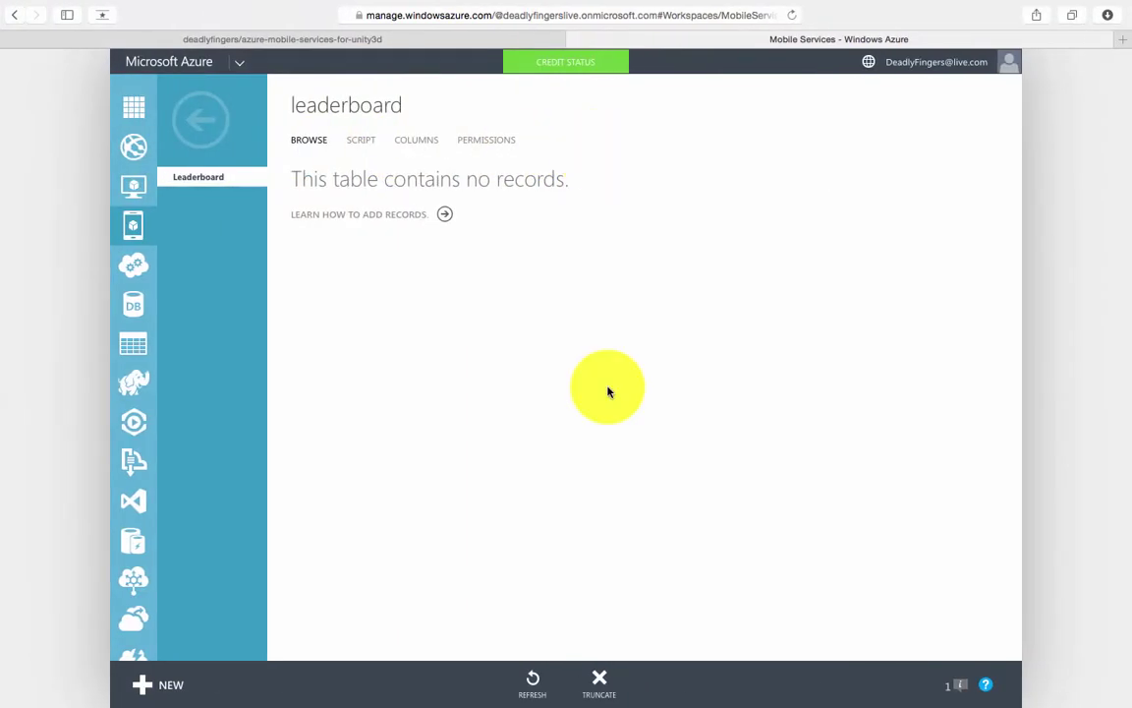
pyautogui.click(527, 671)
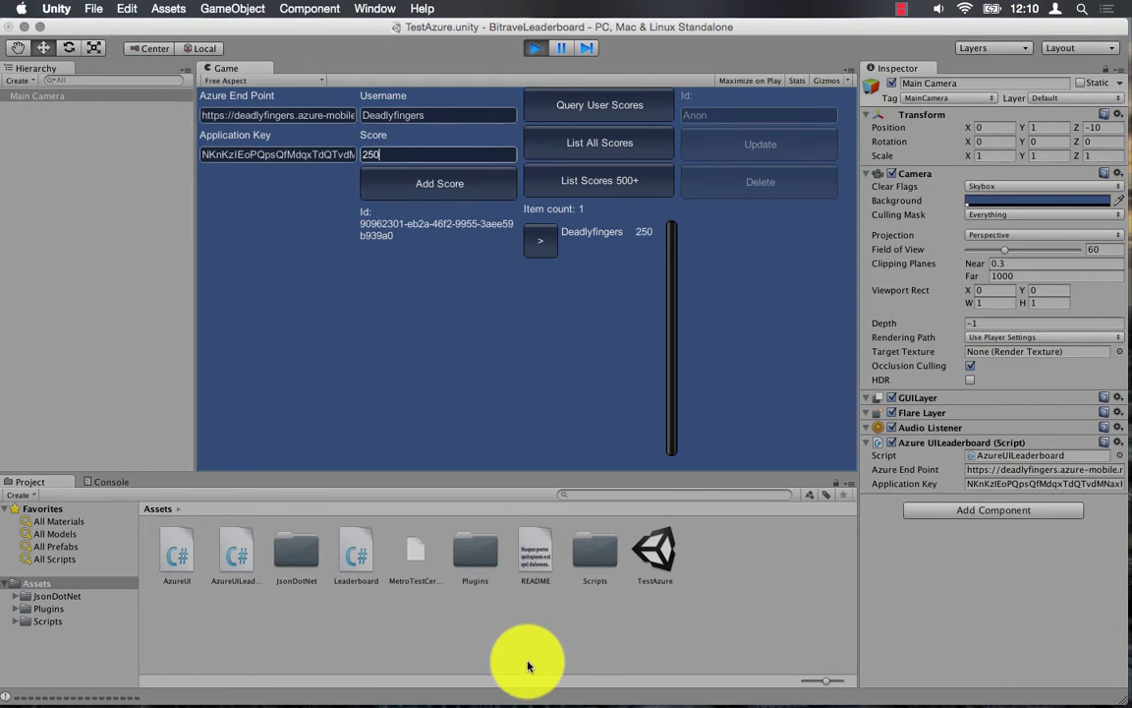
pyautogui.click(438, 116)
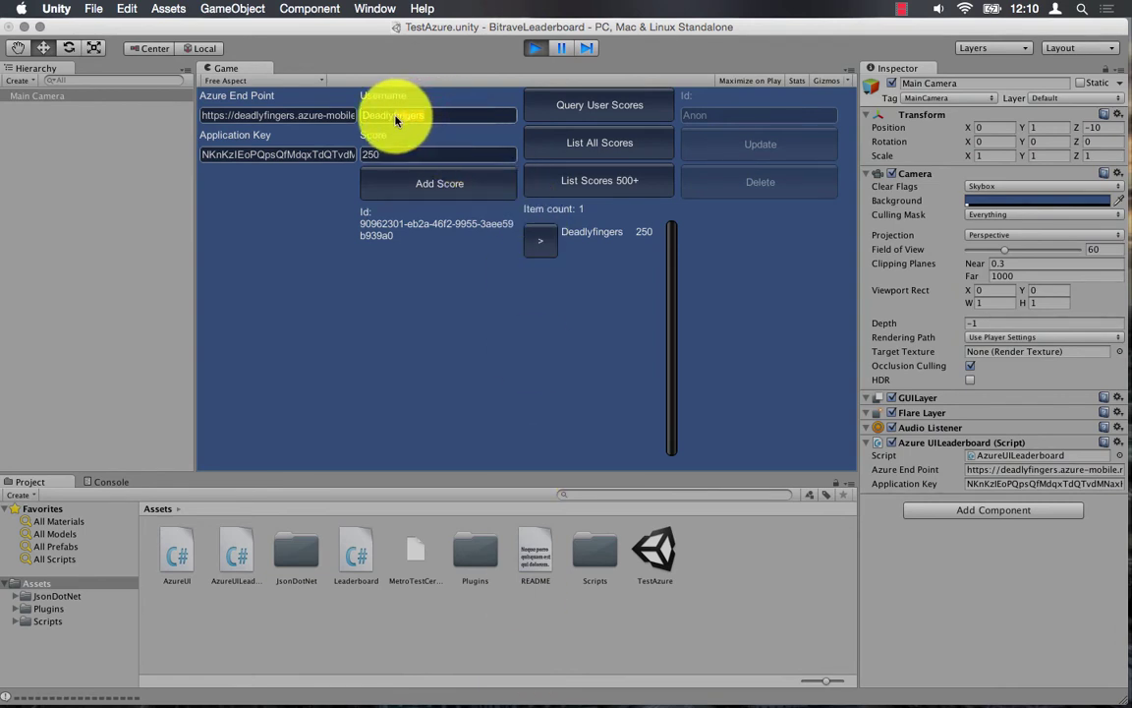
# Add a 500 score for a second player, then list 500+ scores and all scores.
pyautogui.click(374, 154)
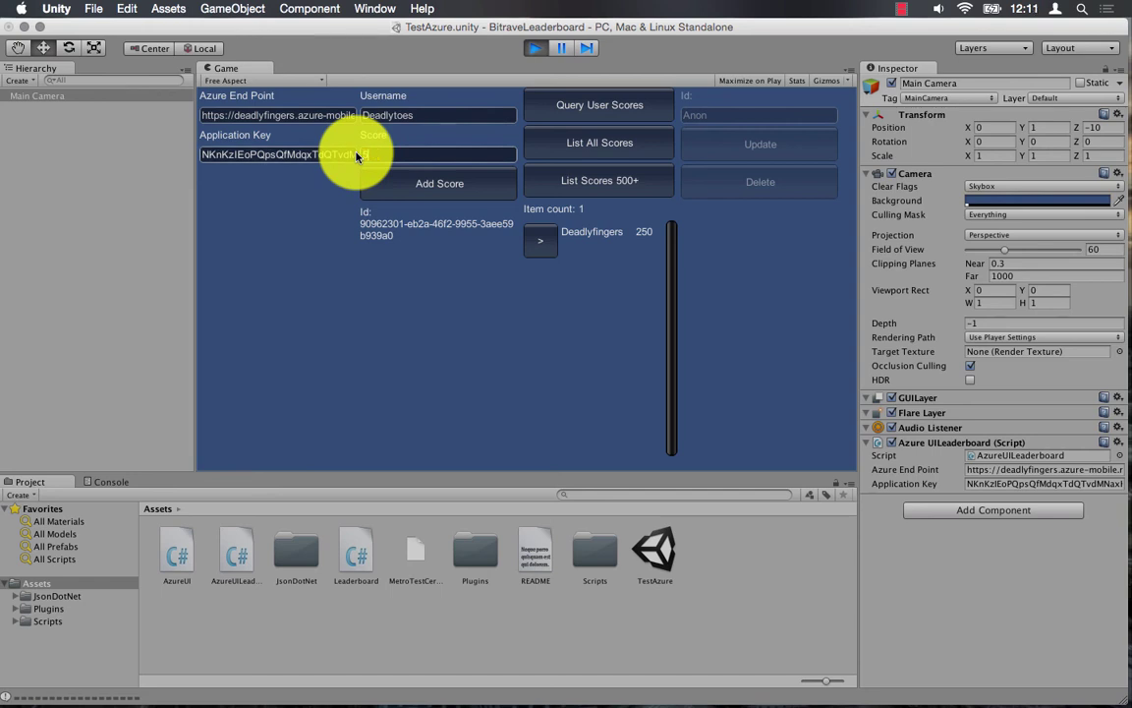
pyautogui.write('500')
pyautogui.click(427, 187)
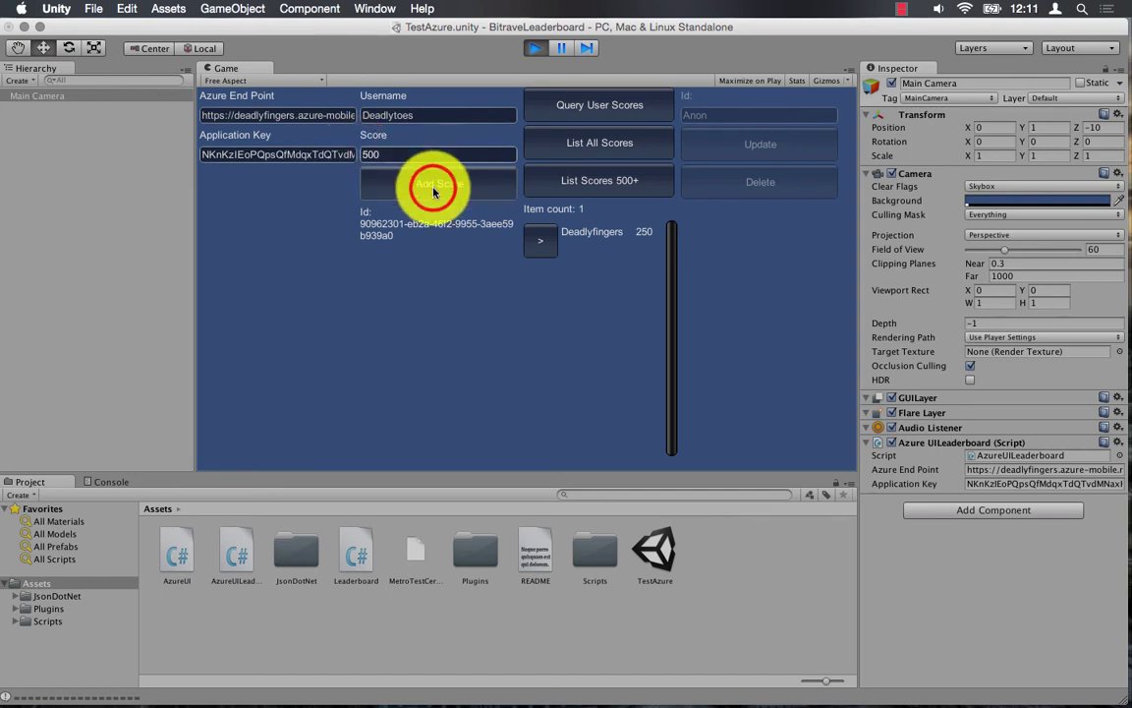
pyautogui.click(571, 177)
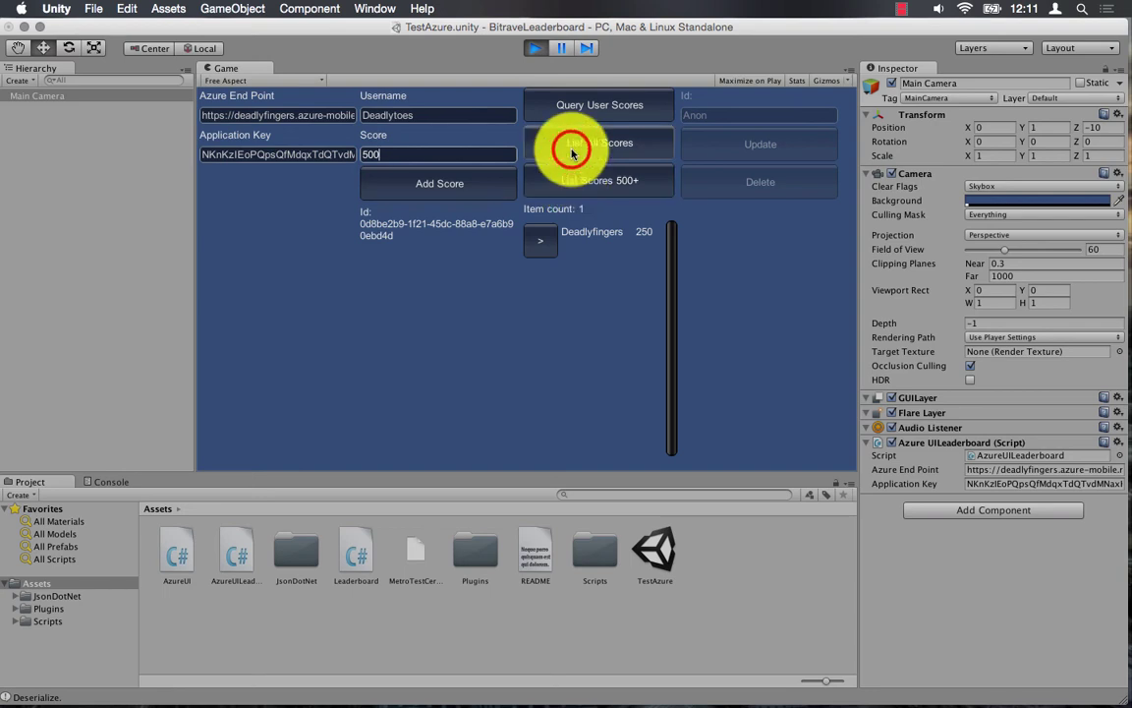
pyautogui.click(573, 150)
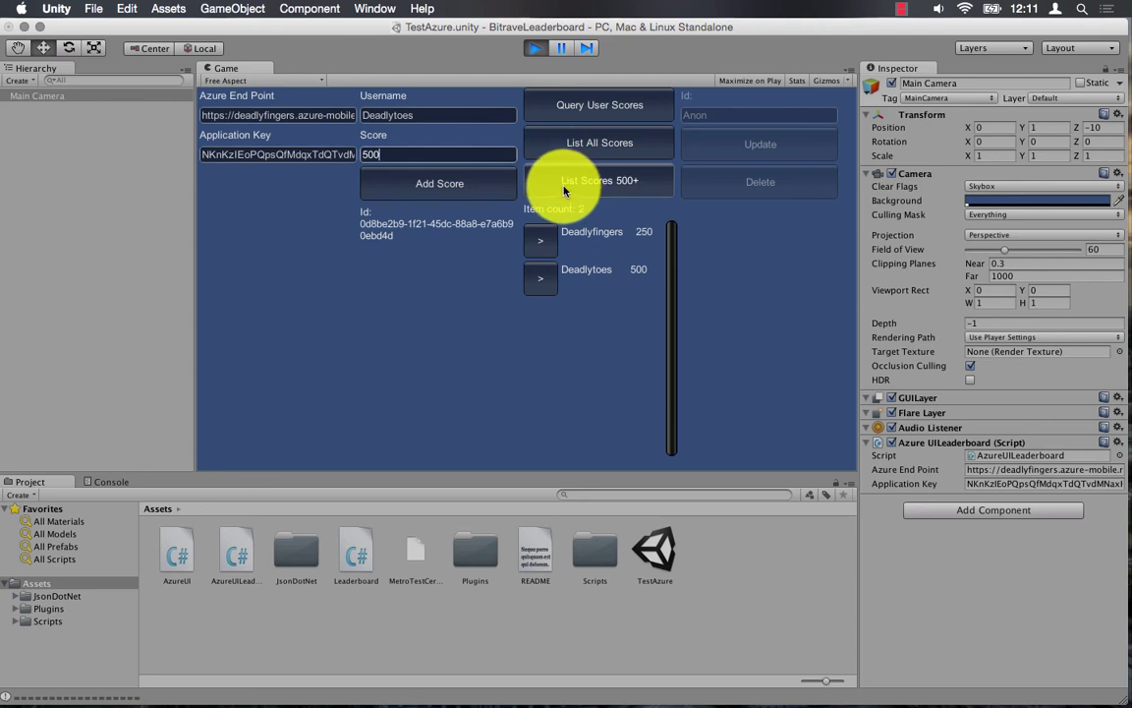
pyautogui.click(565, 186)
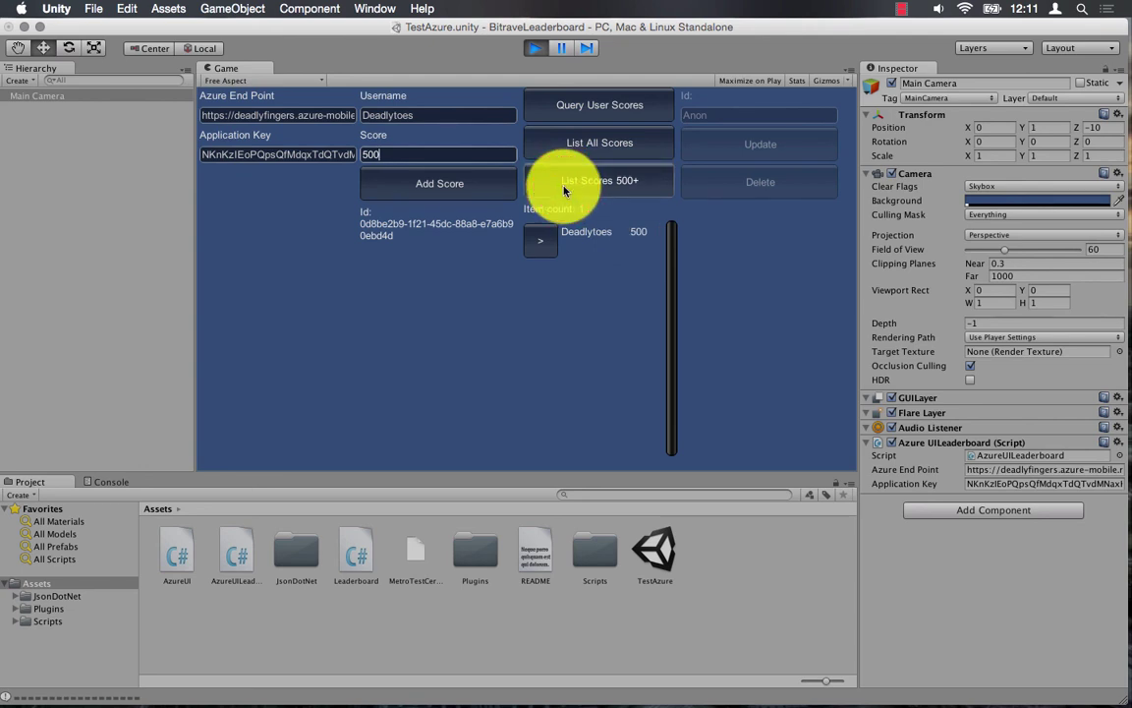
# Update the first player's score from 250 to 1000 and refresh the full list.
pyautogui.click(575, 143)
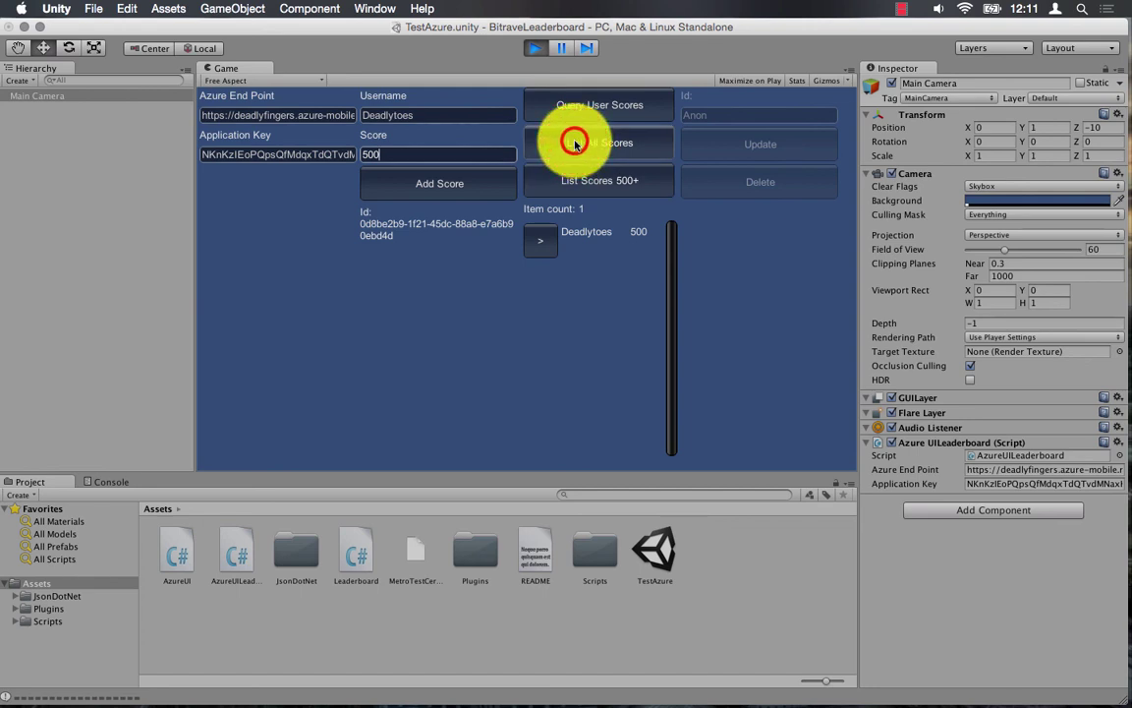
pyautogui.click(540, 239)
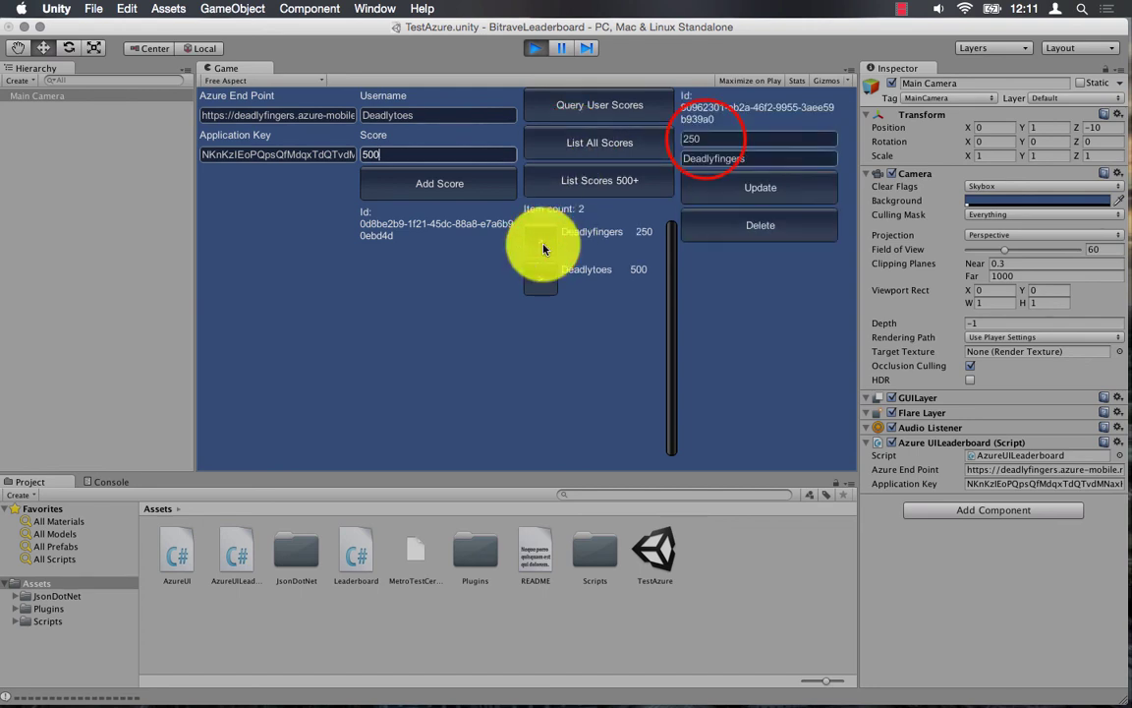
pyautogui.click(696, 155)
pyautogui.write('10')
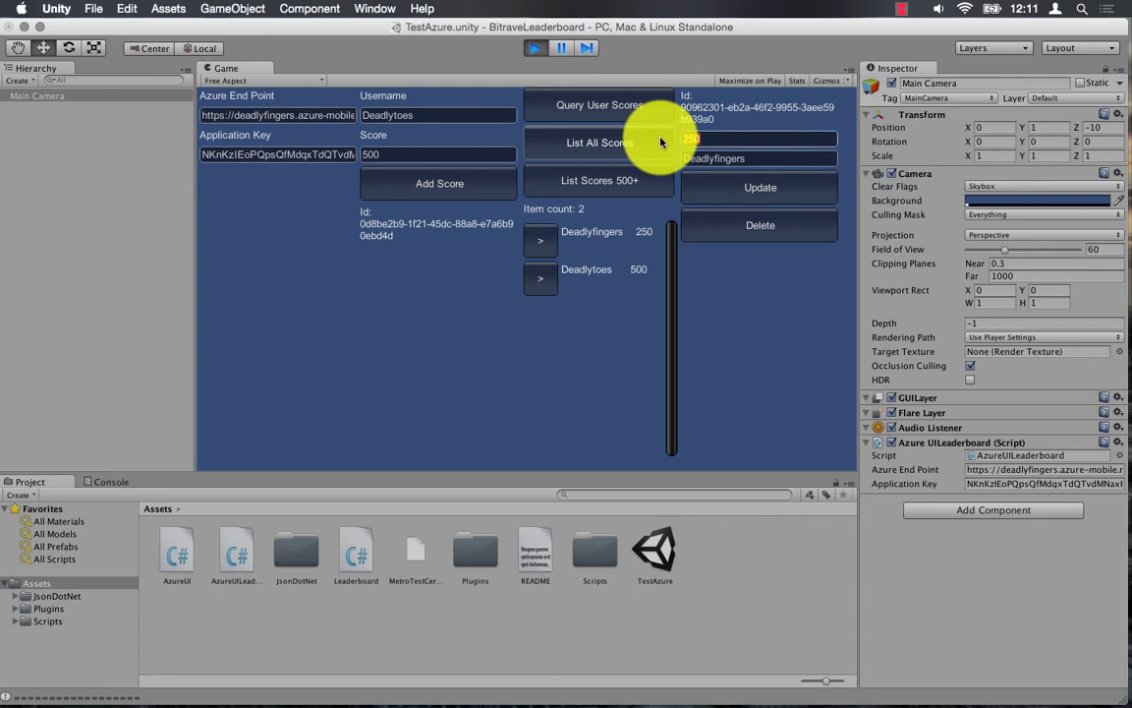
pyautogui.write('00')
pyautogui.click(716, 187)
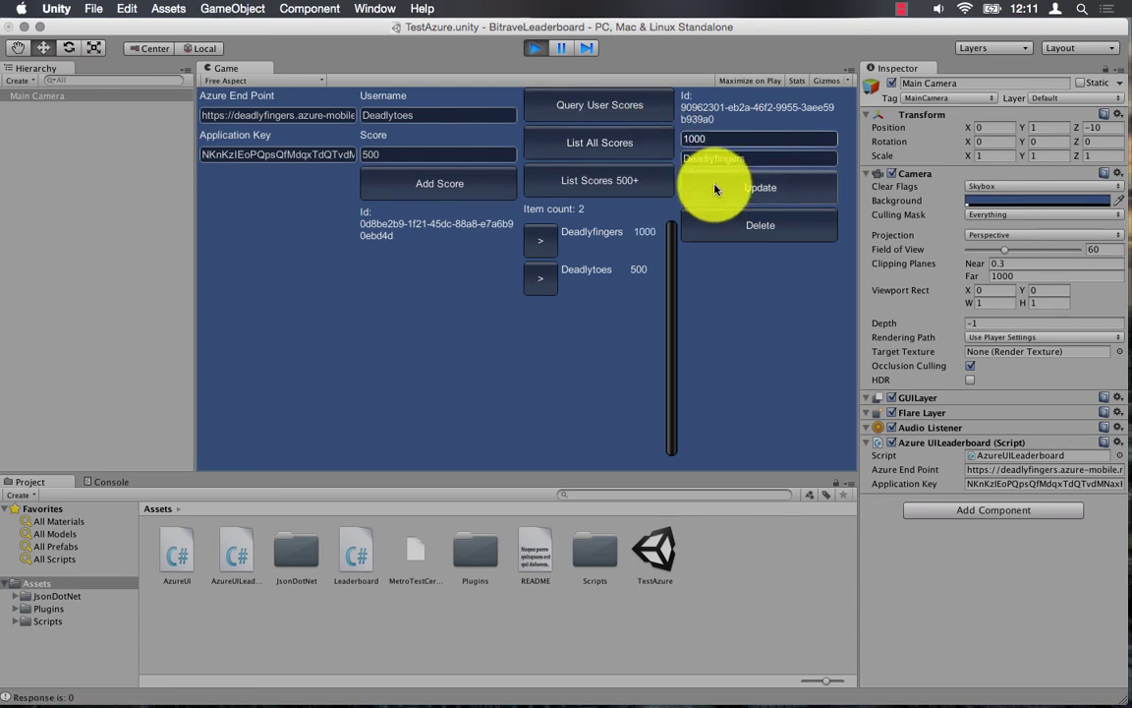
pyautogui.click(614, 153)
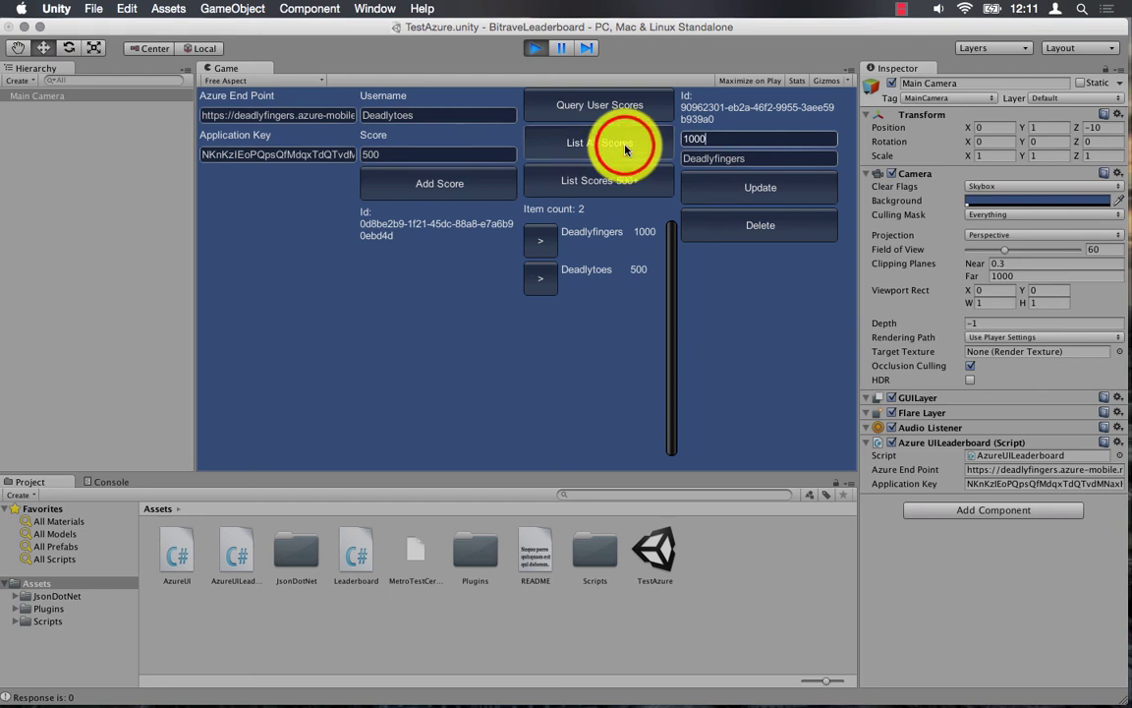
# Query scores for the entered username, view the 500 entry, and stop play mode.
pyautogui.click(425, 119)
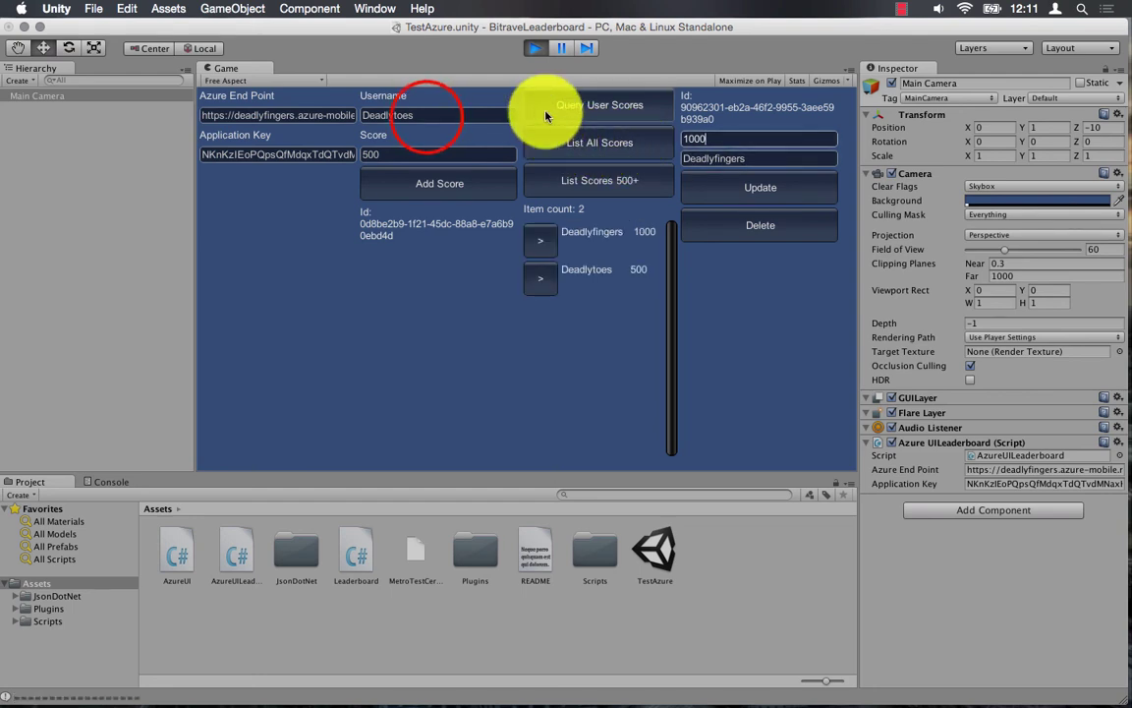
pyautogui.moveTo(412, 120); pyautogui.dragTo(333, 106)
pyautogui.click(550, 114)
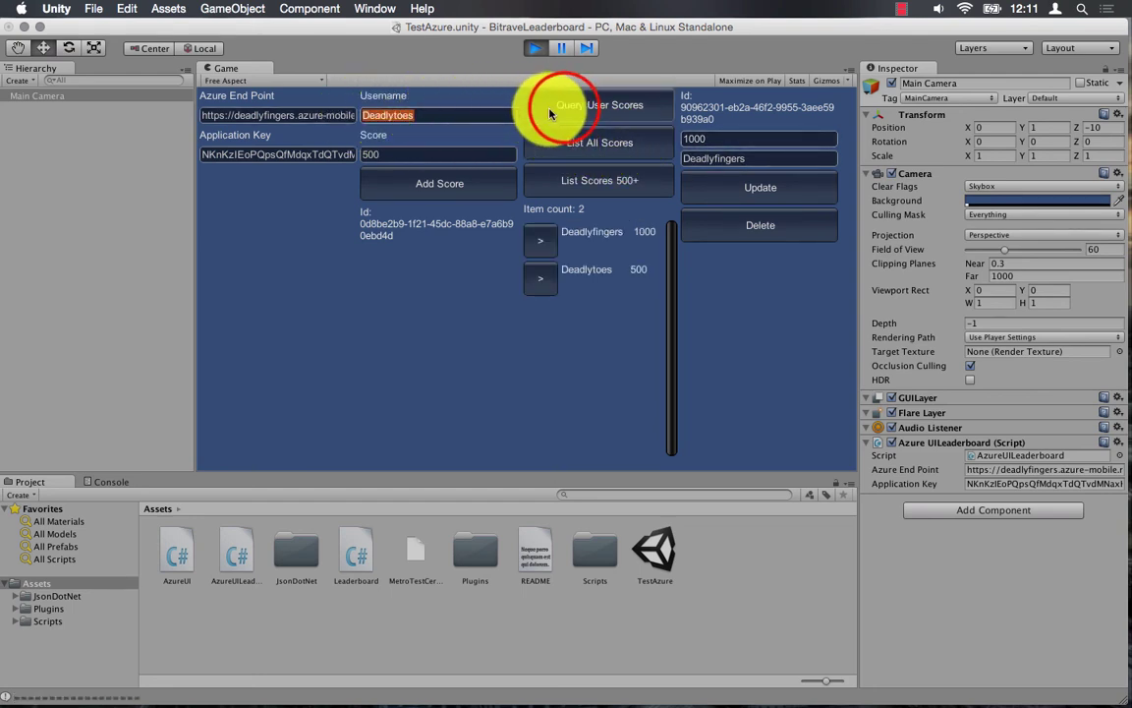
pyautogui.click(542, 242)
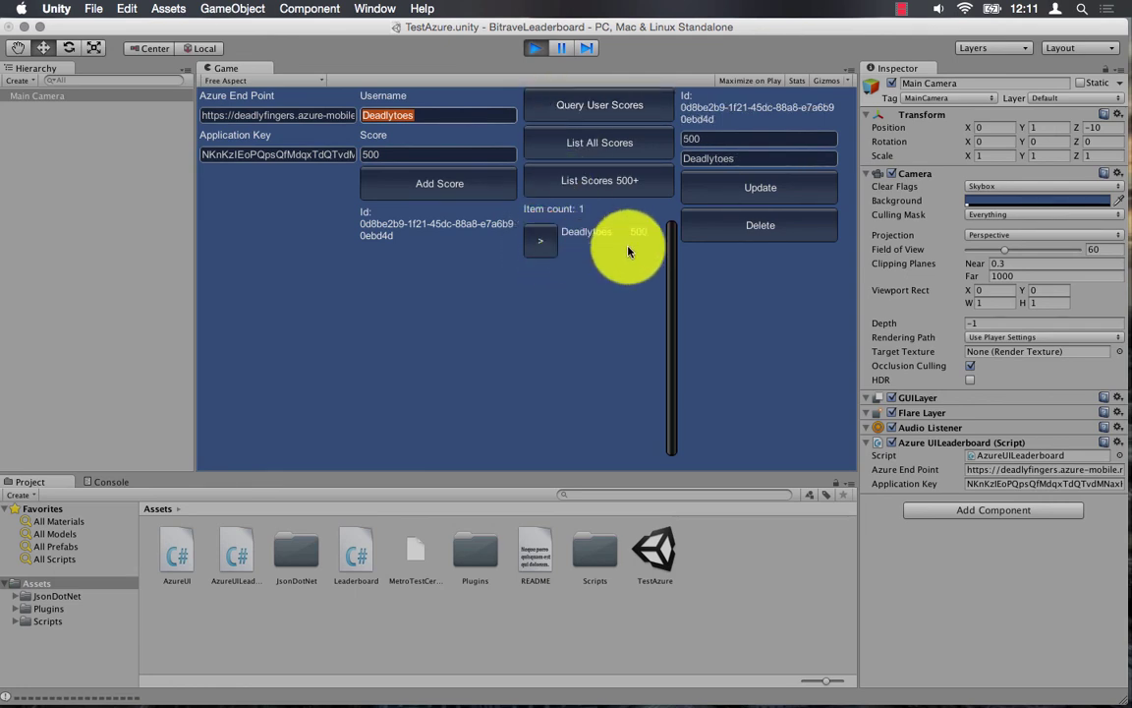
pyautogui.click(536, 49)
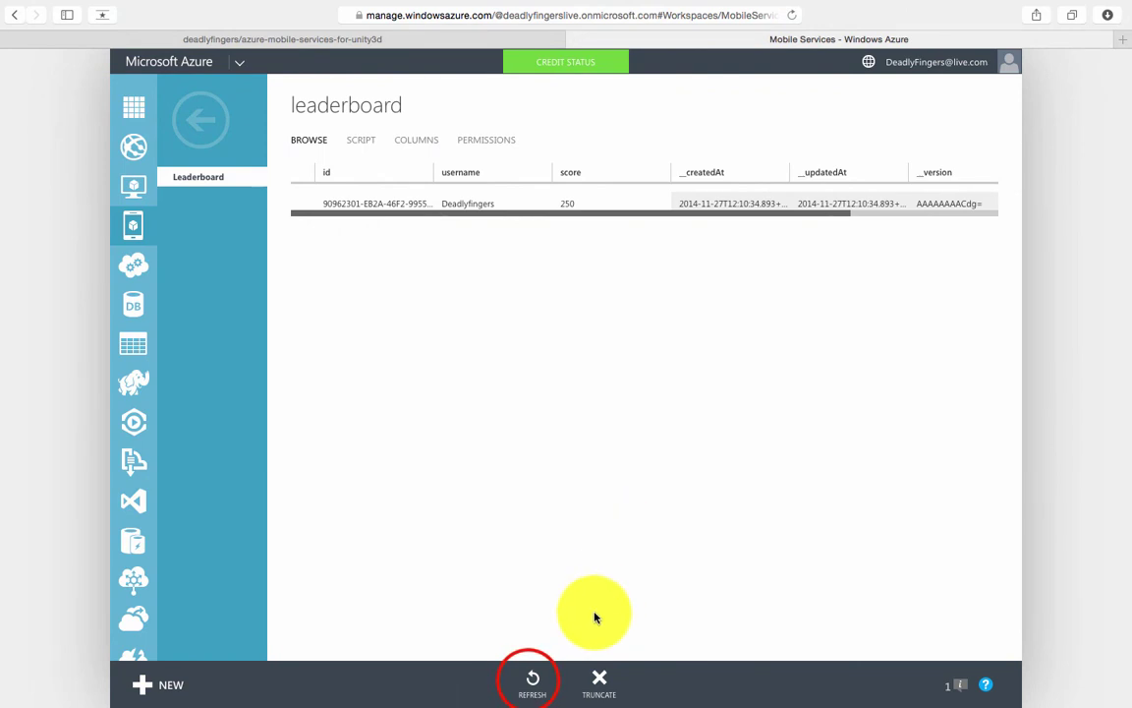
# Refresh the leaderboard table records in the Azure portal.
pyautogui.click(532, 678)
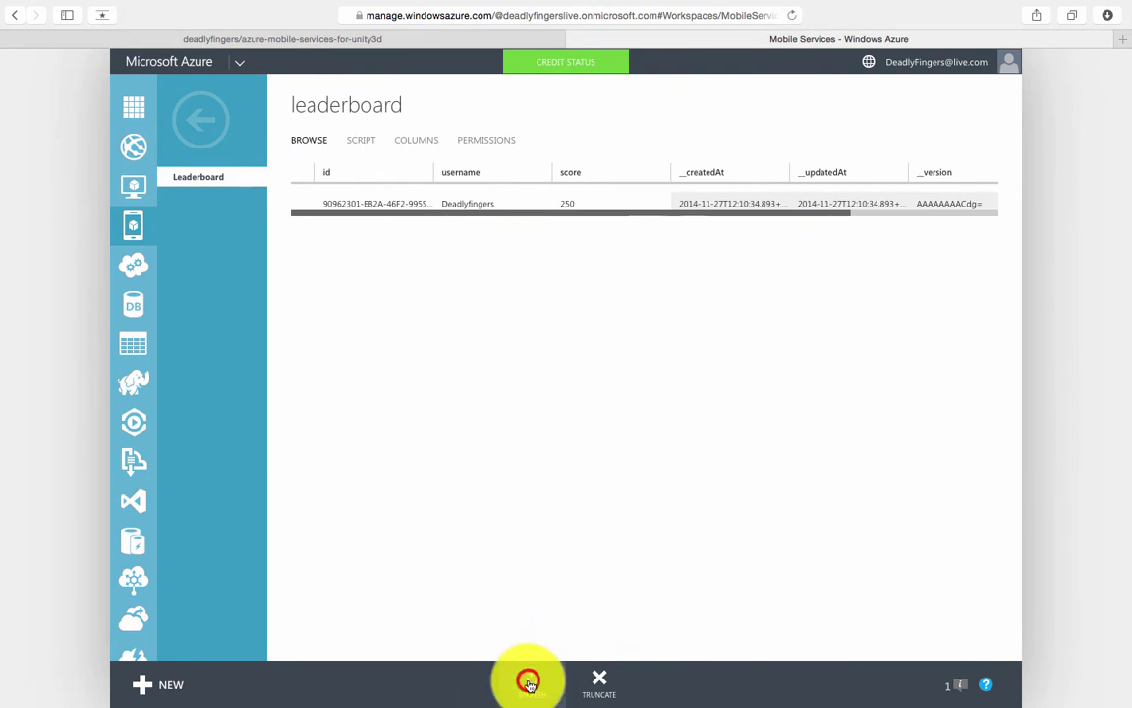